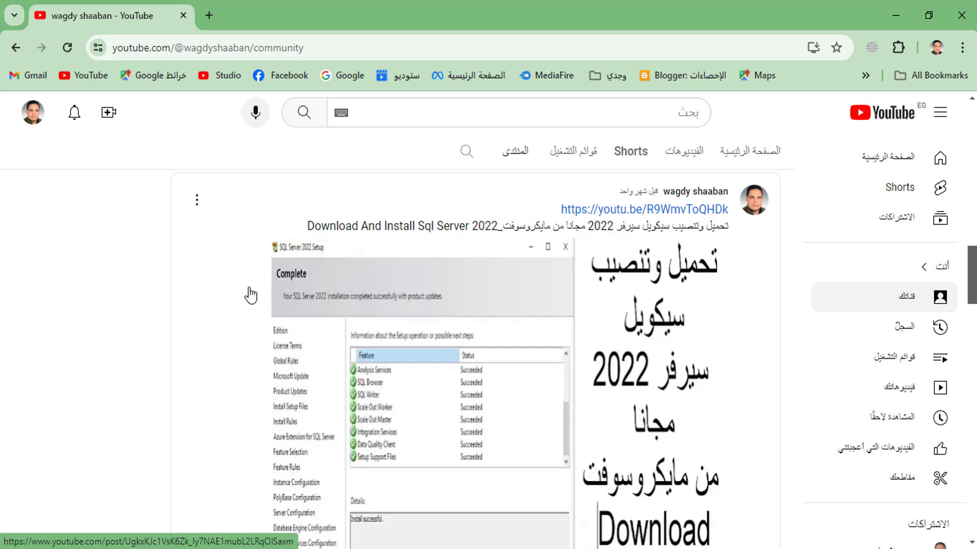
# Step: Minimize the browser, launch the setupWFVB1.02 installer from the desktop and agree to the license terms
pyautogui.click(895, 15)
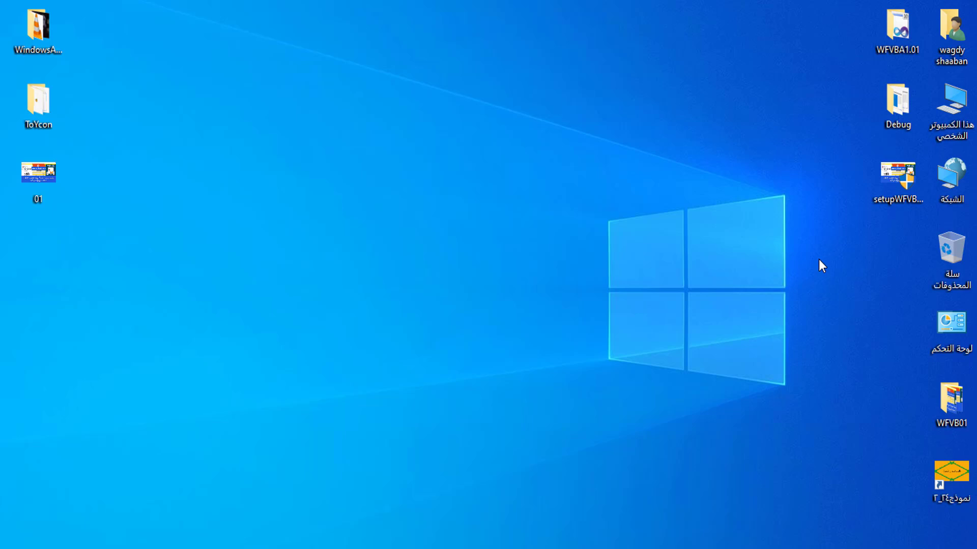
pyautogui.doubleClick(897, 177)
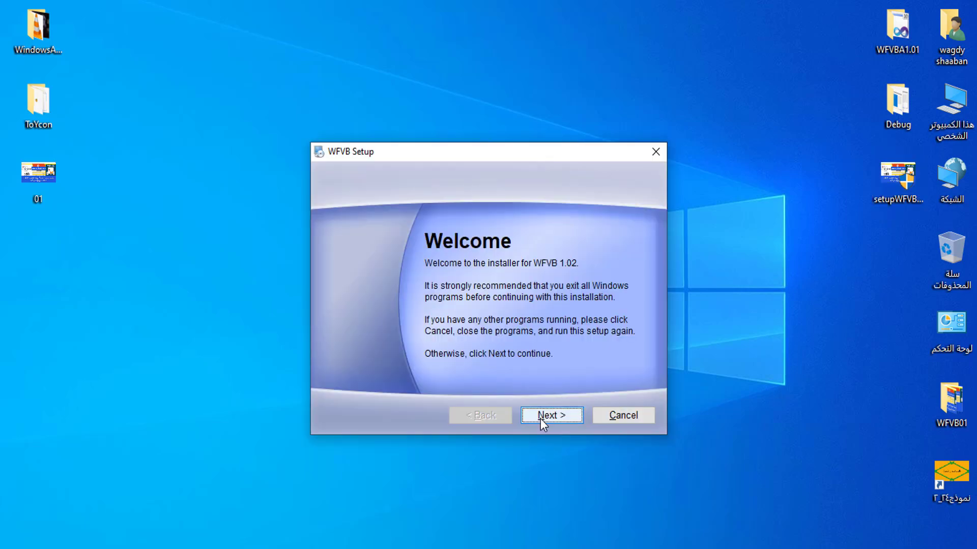
pyautogui.click(548, 414)
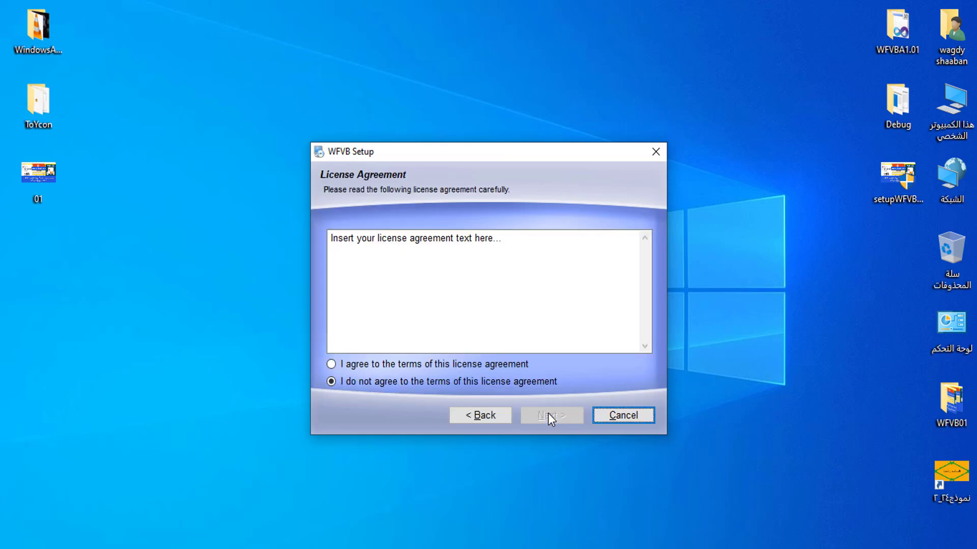
pyautogui.click(331, 365)
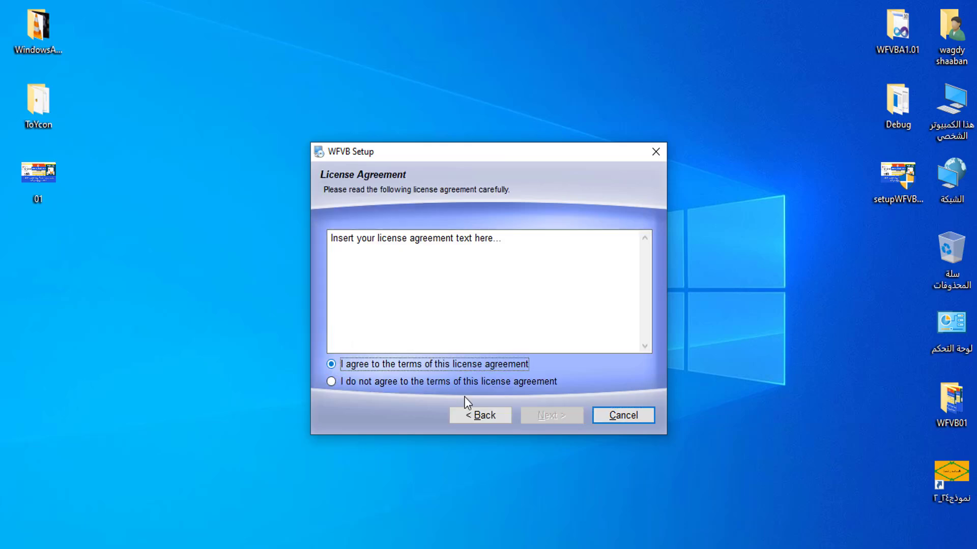
pyautogui.click(549, 415)
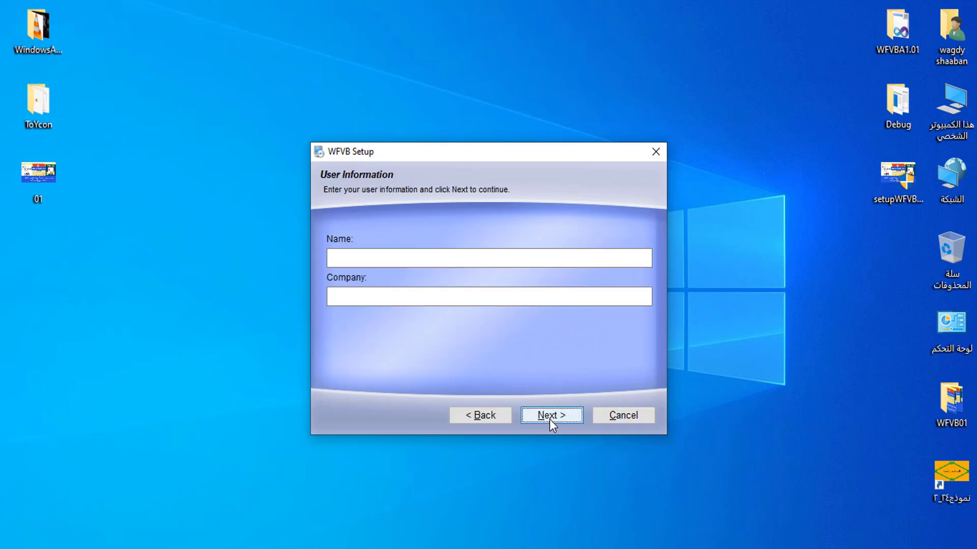
# Step: Enter the user's name in the setup's user information and continue with the company left blank
pyautogui.click(383, 258)
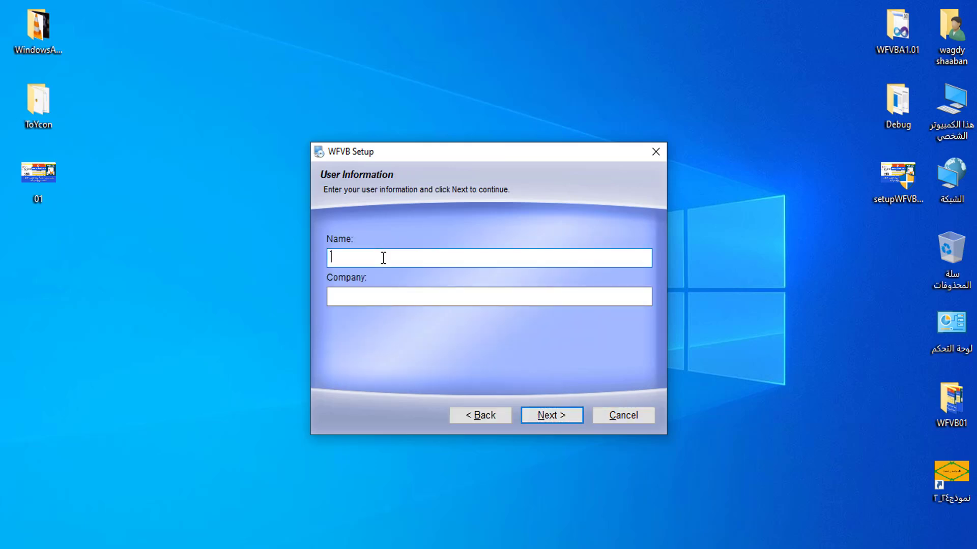
pyautogui.write('وجدي')
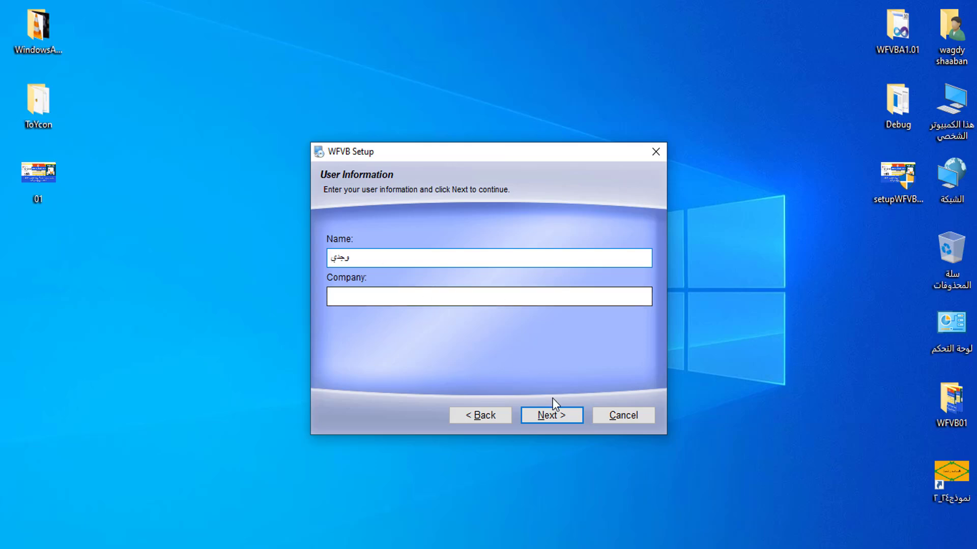
pyautogui.click(544, 419)
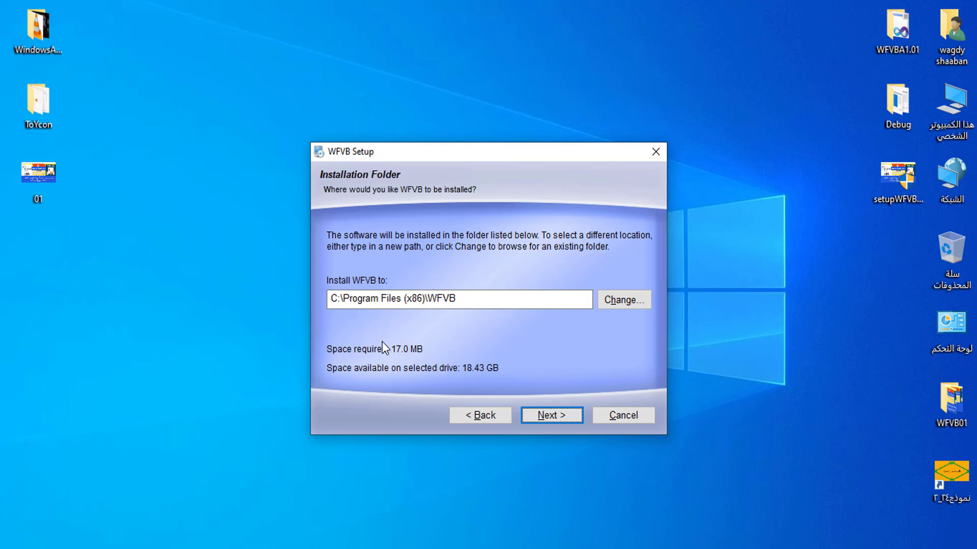
# Step: Set the installation folder to C:\WFVB by removing the Program Files (x86) part of the path
pyautogui.click(342, 298)
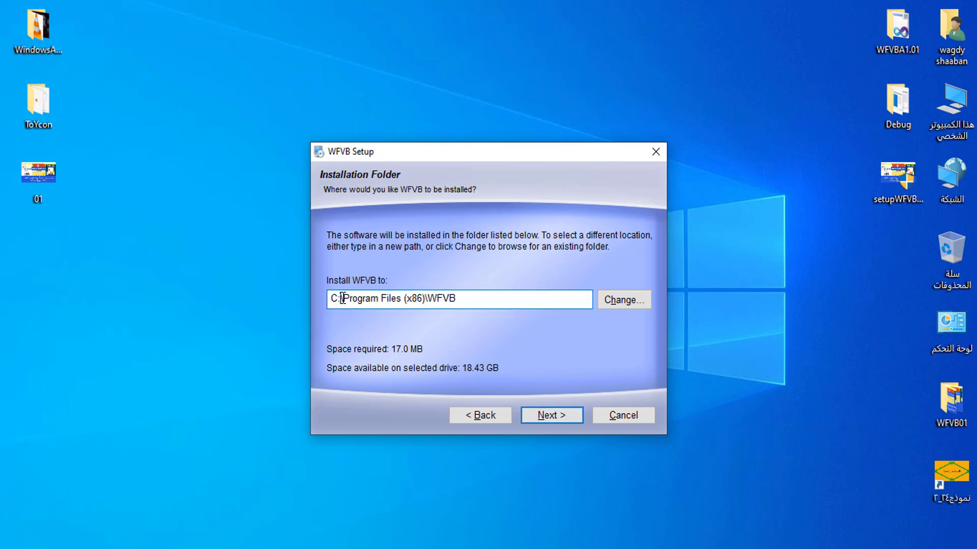
pyautogui.moveTo(342, 299); pyautogui.dragTo(425, 299)
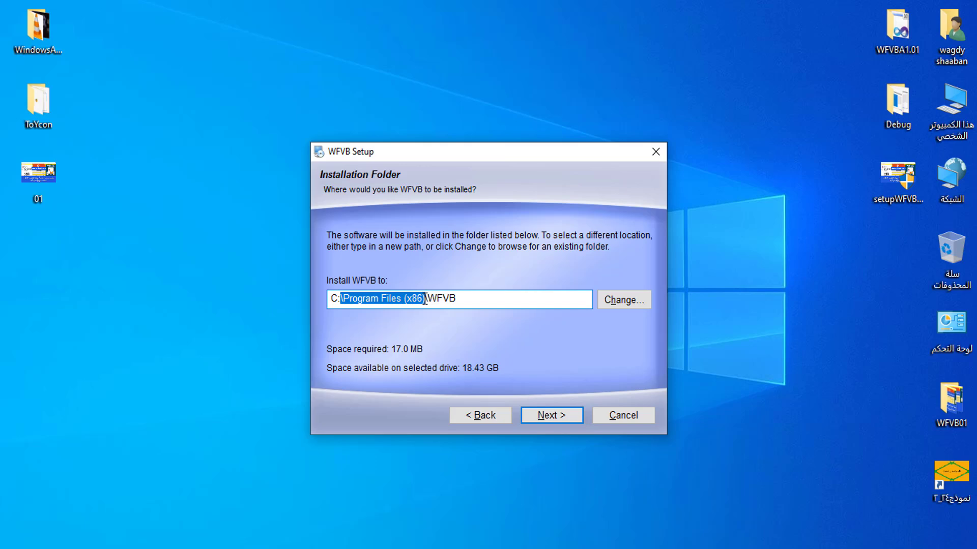
pyautogui.press('Delete')
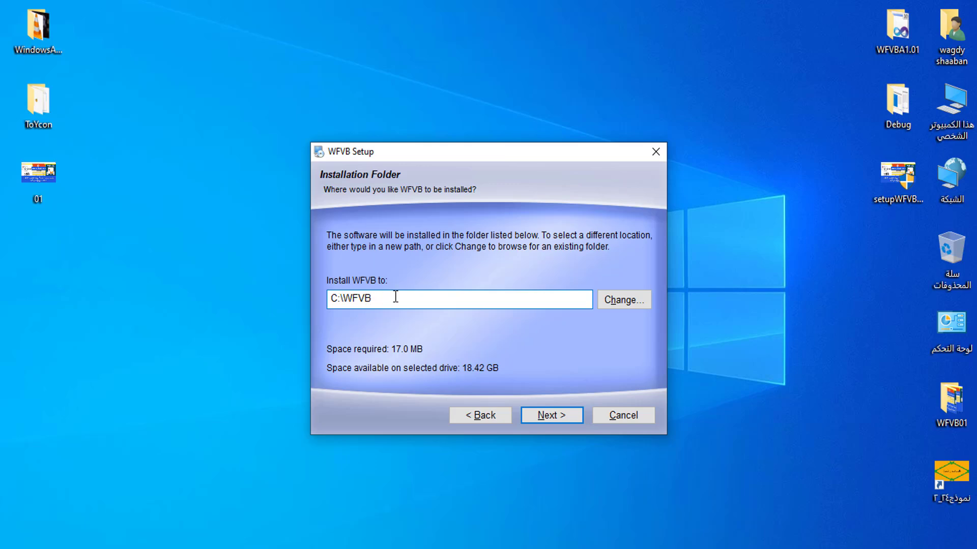
pyautogui.click(544, 416)
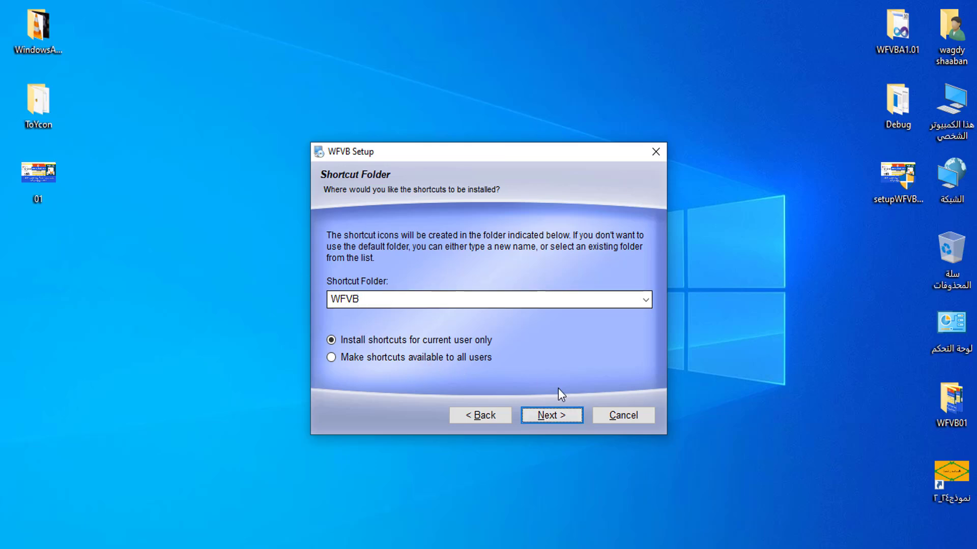
# Step: Keep the WFVB shortcut folder for the current user only, run the installation and finish the setup
pyautogui.click(546, 417)
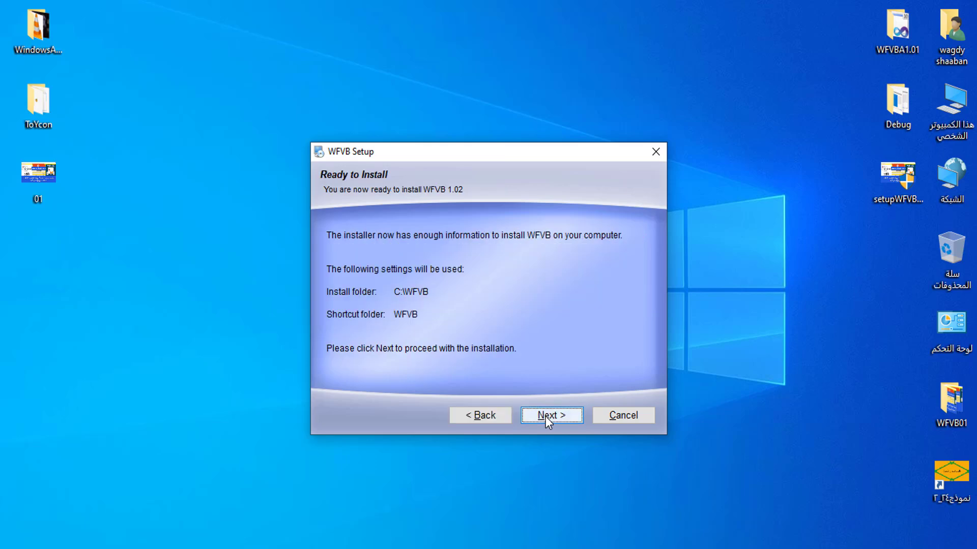
pyautogui.click(545, 416)
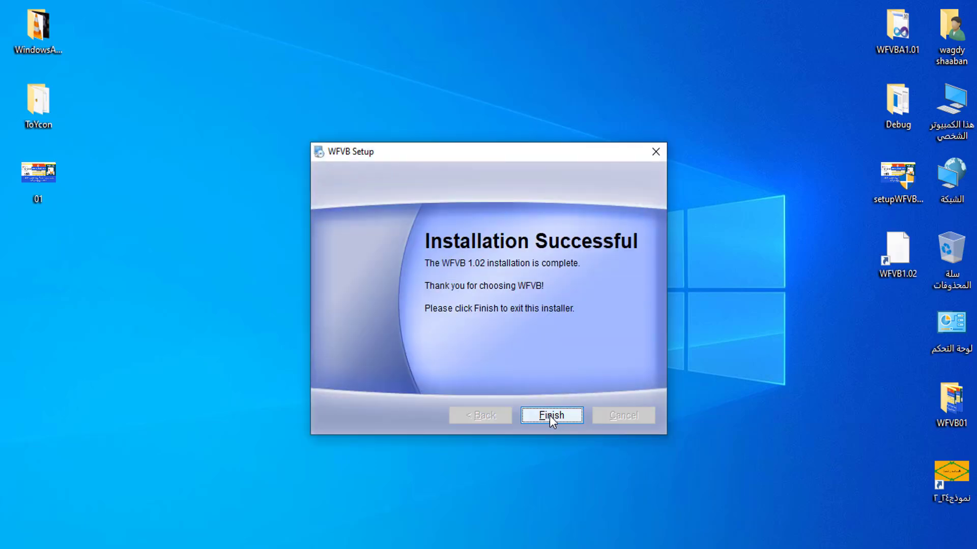
pyautogui.click(549, 417)
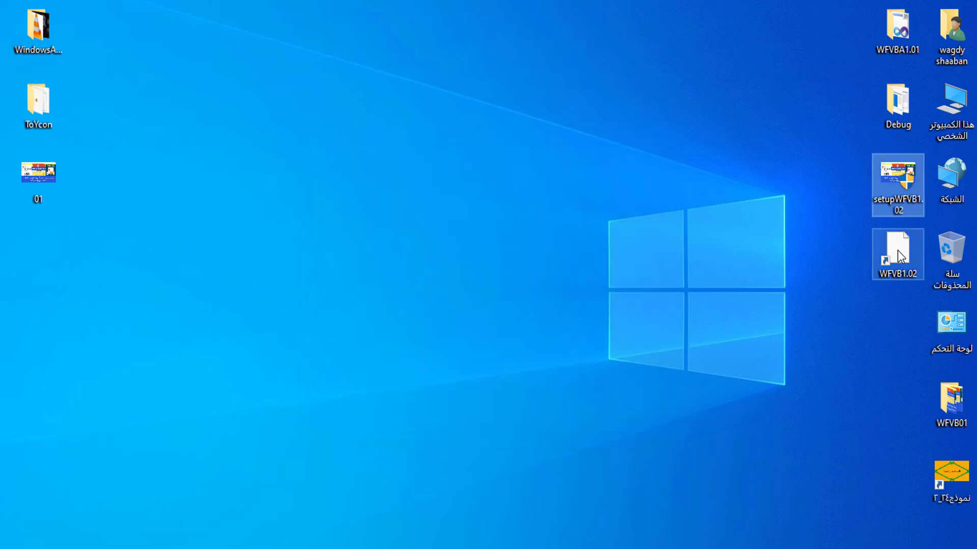
pyautogui.click(774, 249)
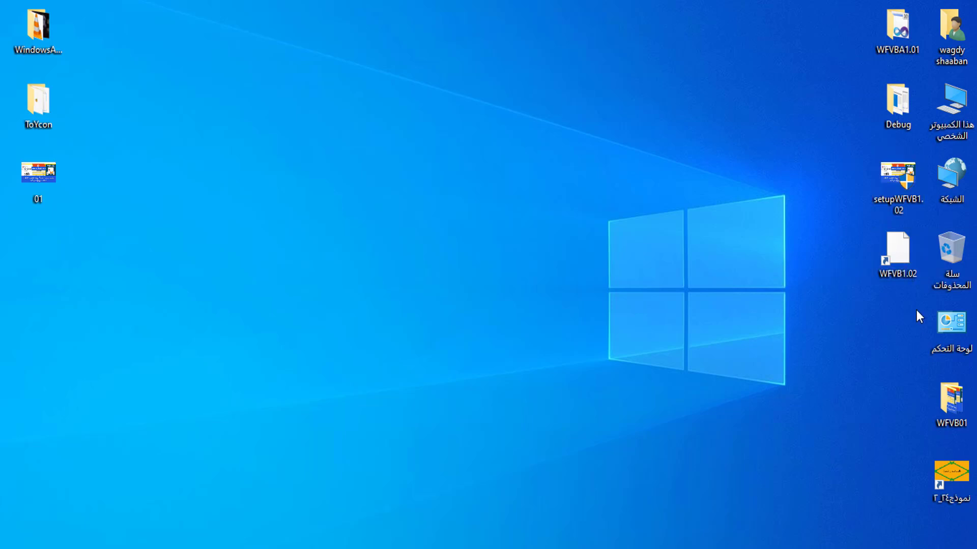
# Step: Launch WFVB1.02 from the desktop, review the user role options on its login form and close the program
pyautogui.click(897, 249)
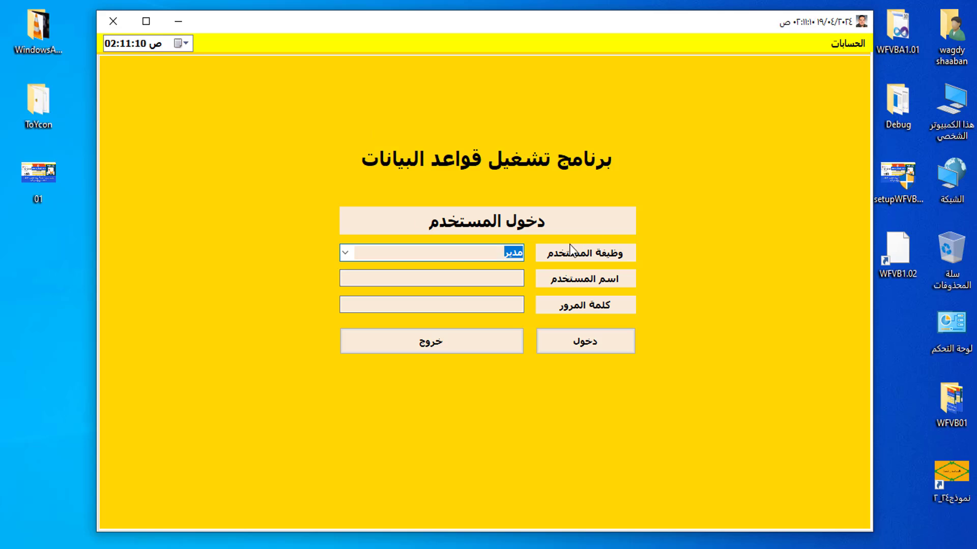
pyautogui.click(346, 253)
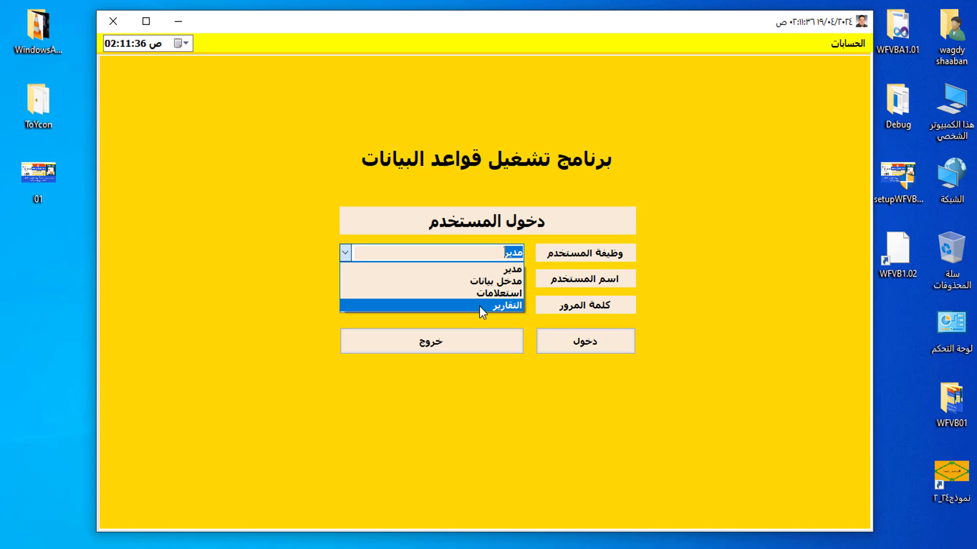
pyautogui.click(279, 250)
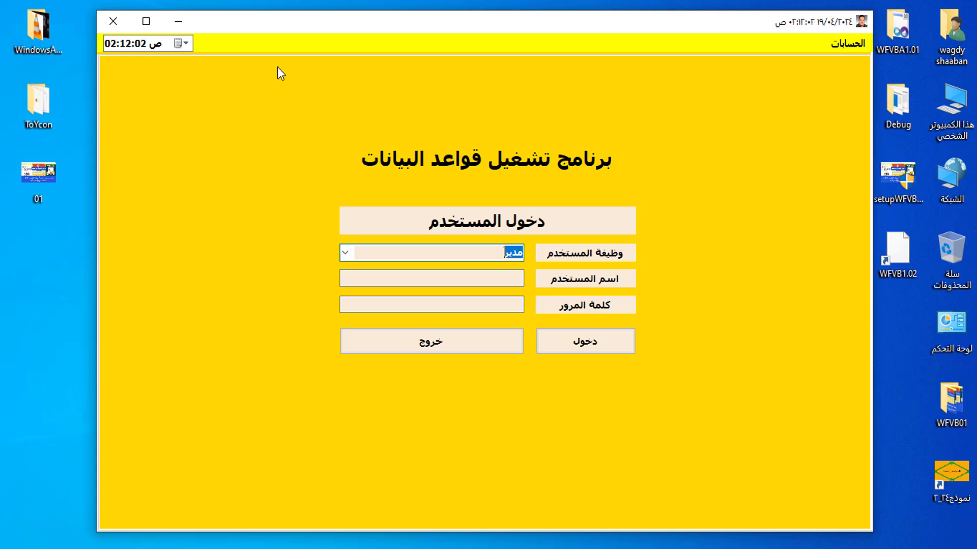
pyautogui.click(113, 23)
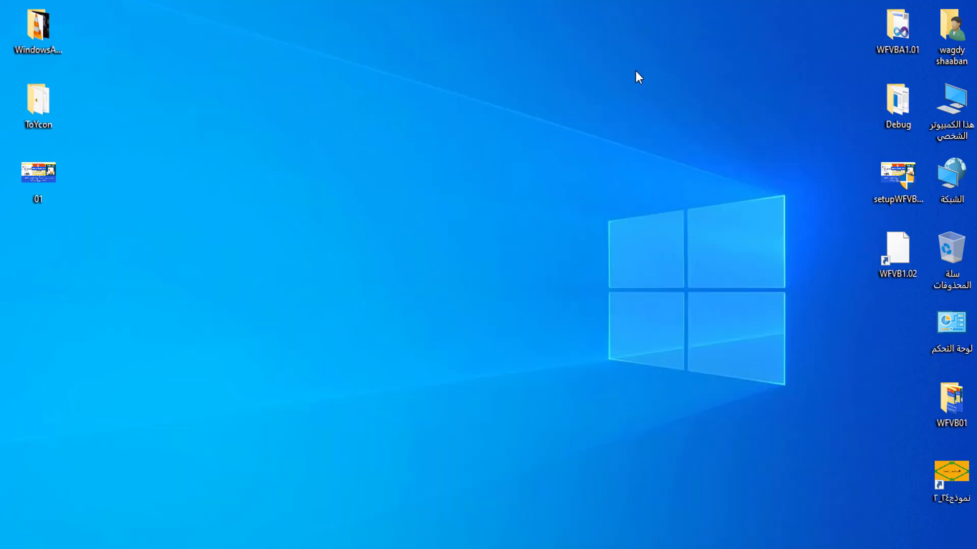
# Step: Open the DATA folder inside C:\WFVB\wالبياناتw
pyautogui.click(955, 110)
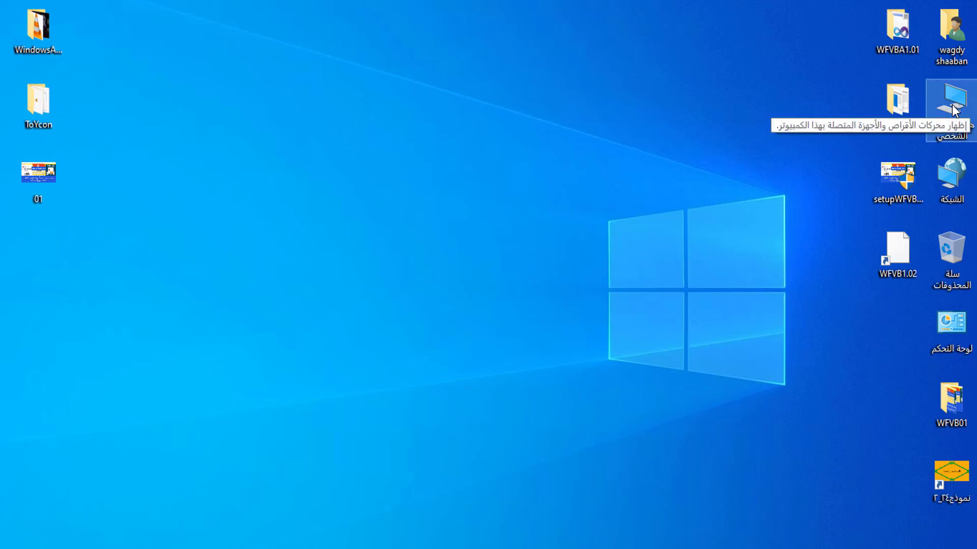
pyautogui.doubleClick(953, 110)
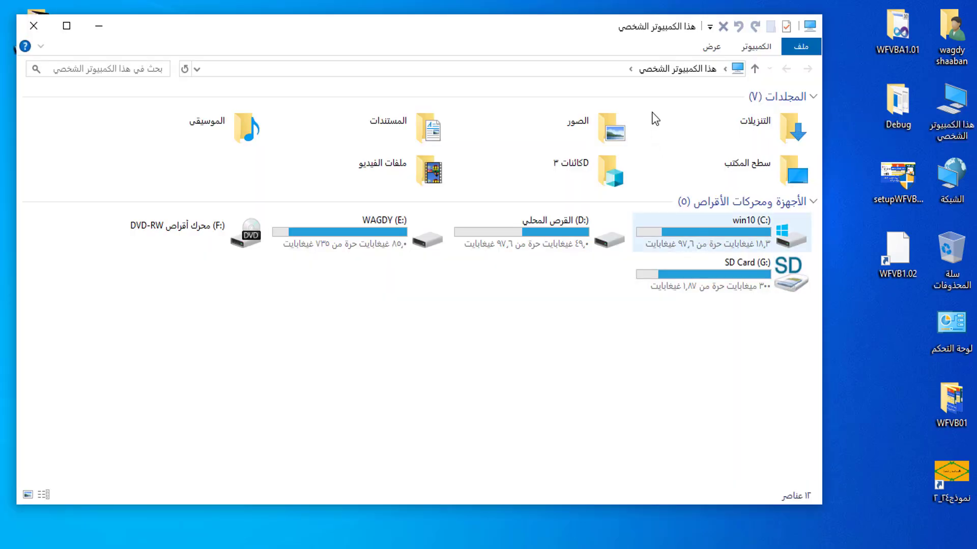
pyautogui.press('Return')
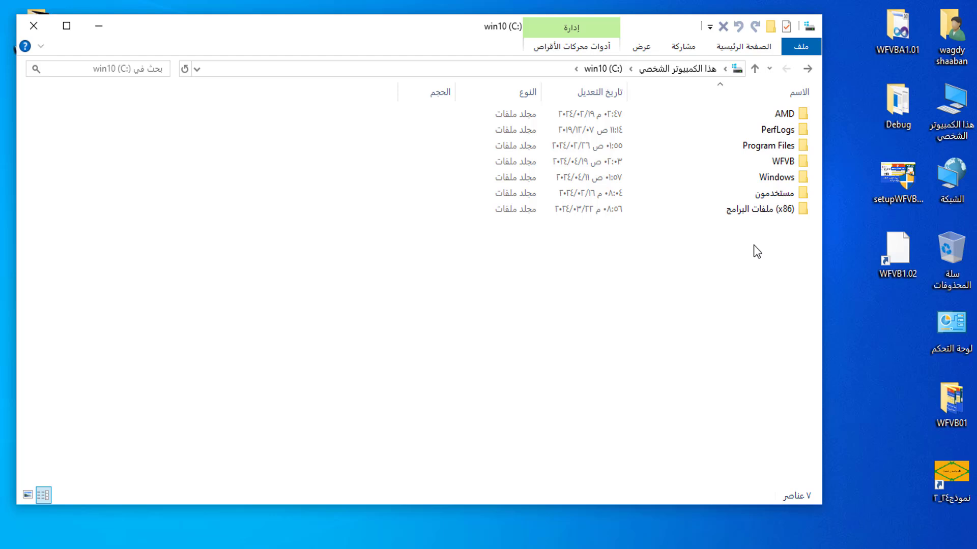
pyautogui.click(739, 163)
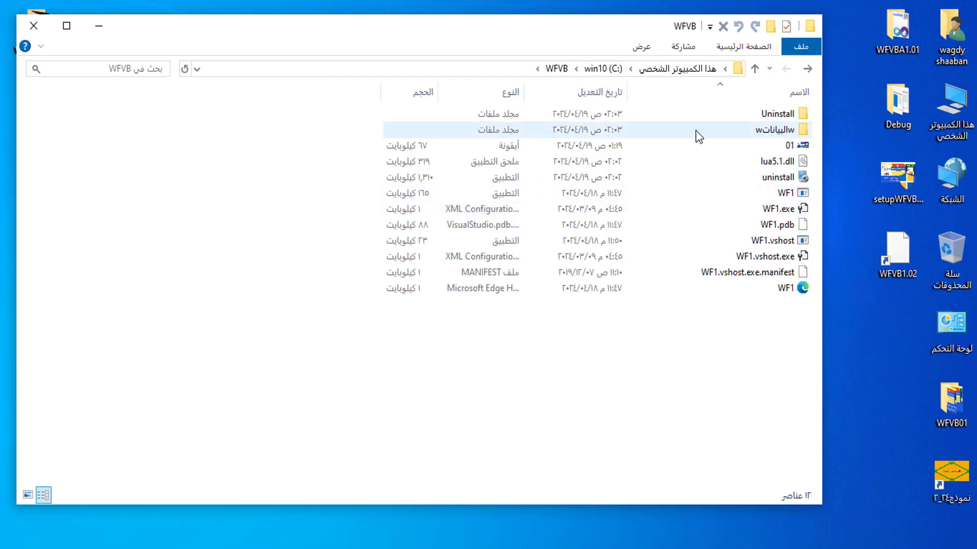
pyautogui.click(696, 131)
pyautogui.doubleClick(695, 131)
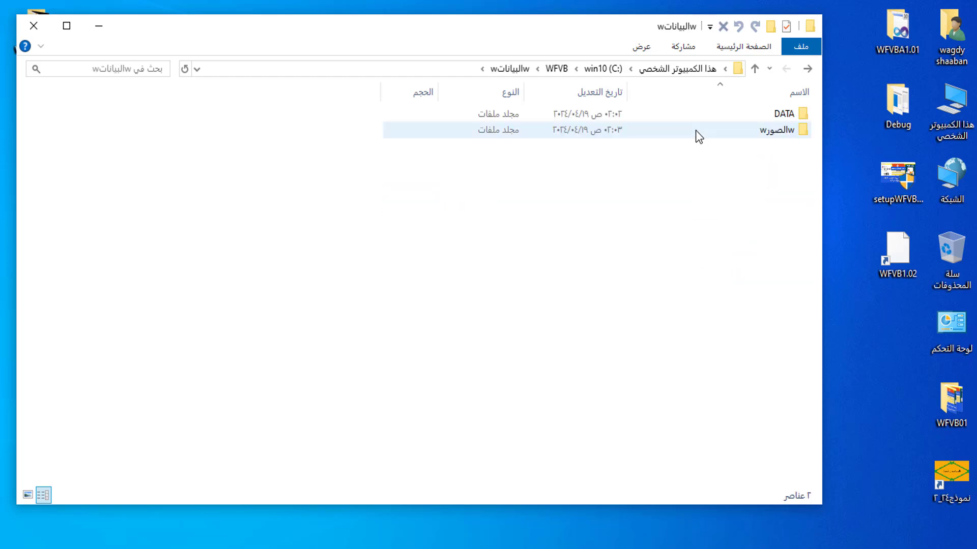
pyautogui.doubleClick(744, 117)
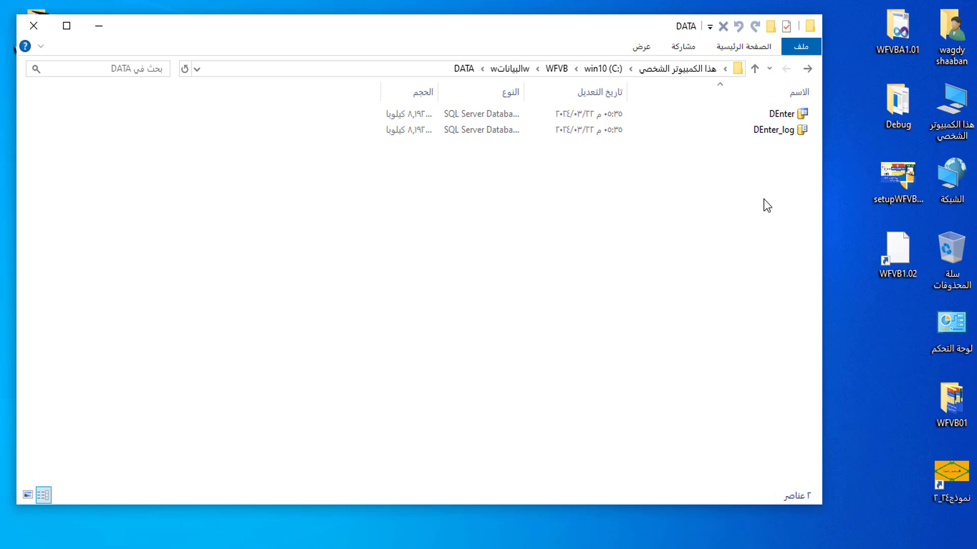
# Step: Copy the DEnter and DEnter_log database files from the installed program's DATA folder
pyautogui.moveTo(819, 104); pyautogui.dragTo(748, 139)
pyautogui.rightClick(675, 114)
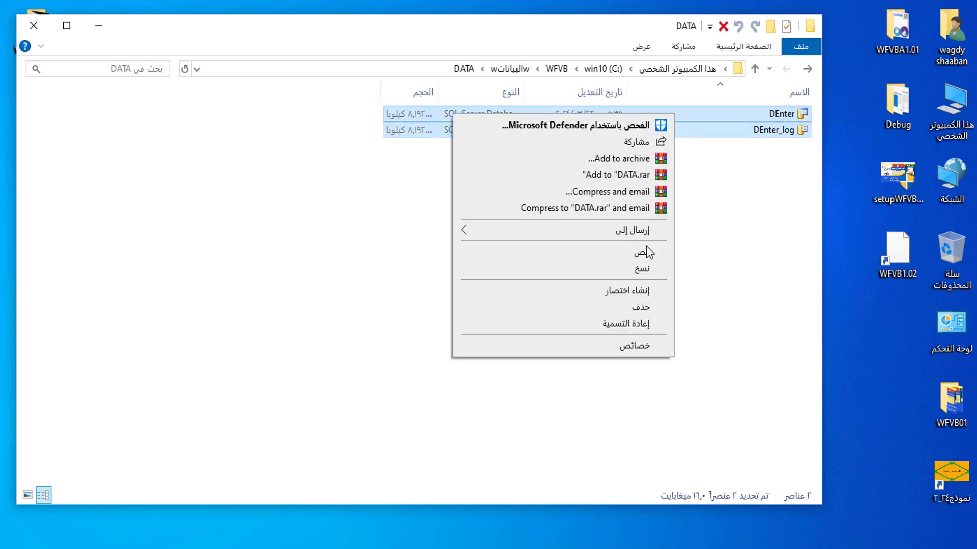
pyautogui.click(624, 273)
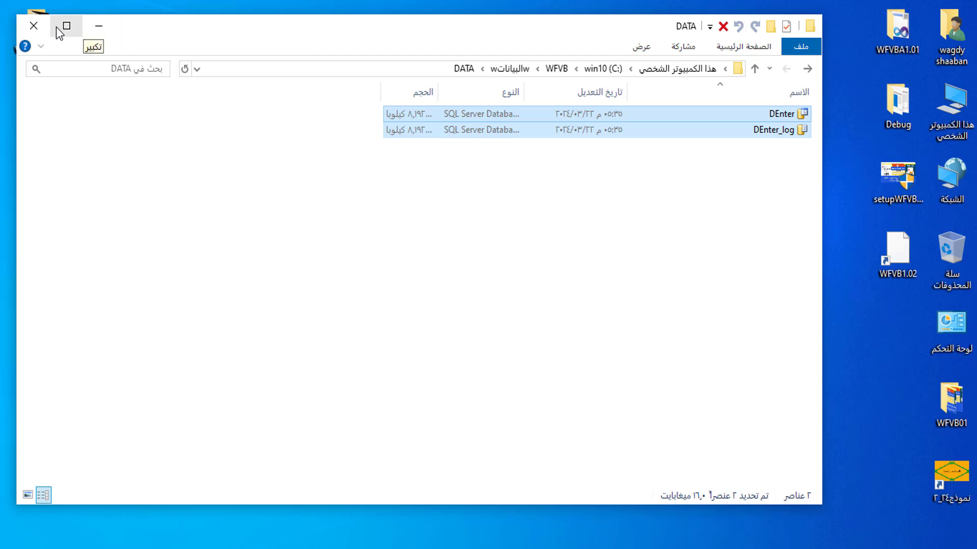
# Step: Go to the SQL Server data folder C:\Program Files\Microsoft SQL Server\MSSQL16.MSSQLSERVER\MSSQL\DATA
pyautogui.click(807, 69)
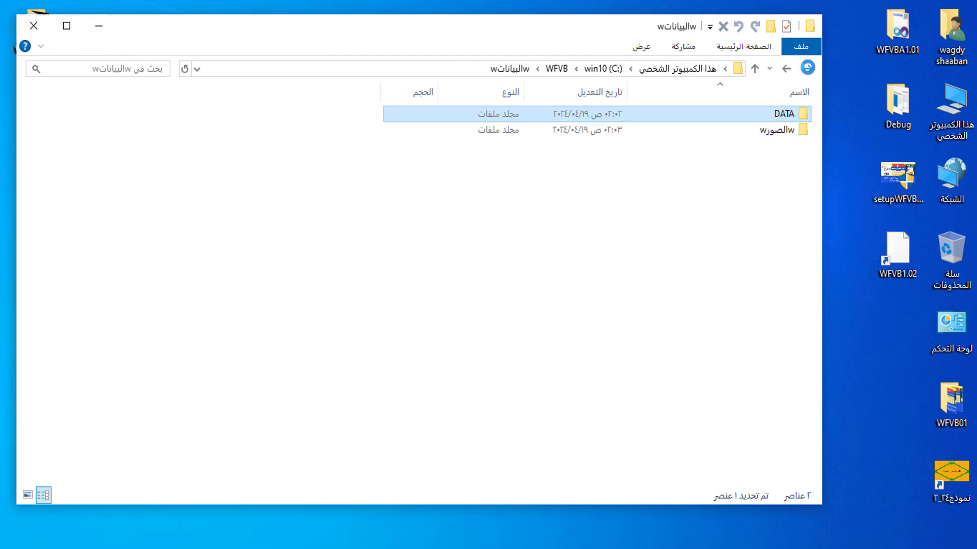
pyautogui.click(808, 68)
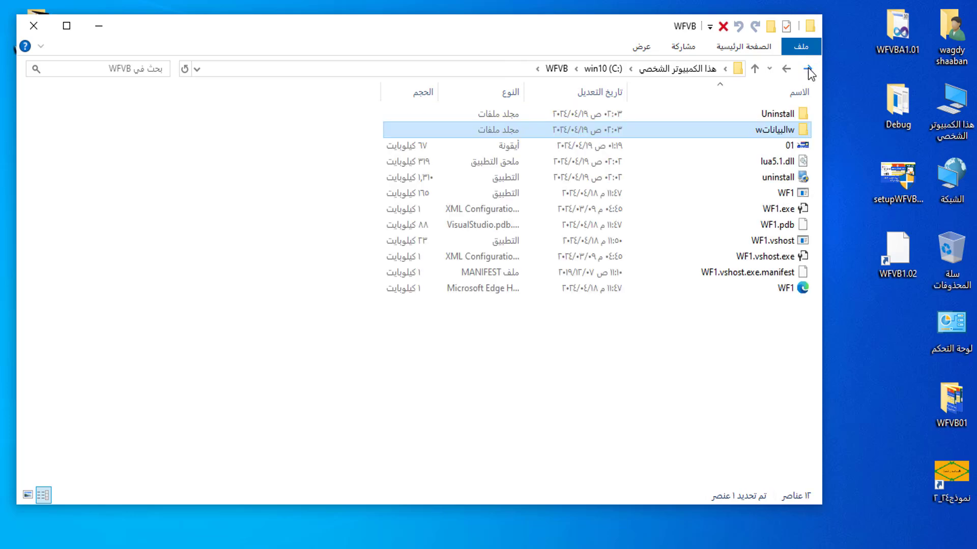
pyautogui.click(808, 68)
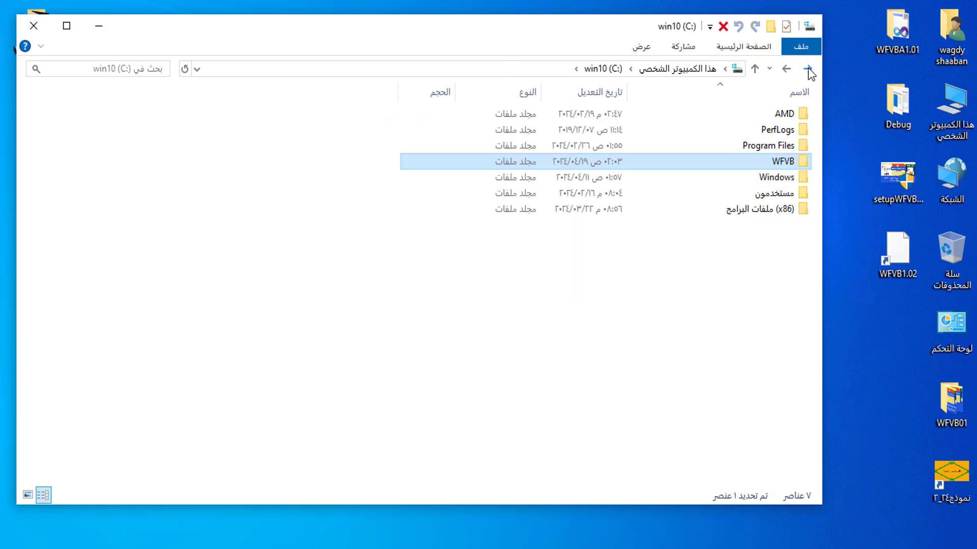
pyautogui.doubleClick(743, 145)
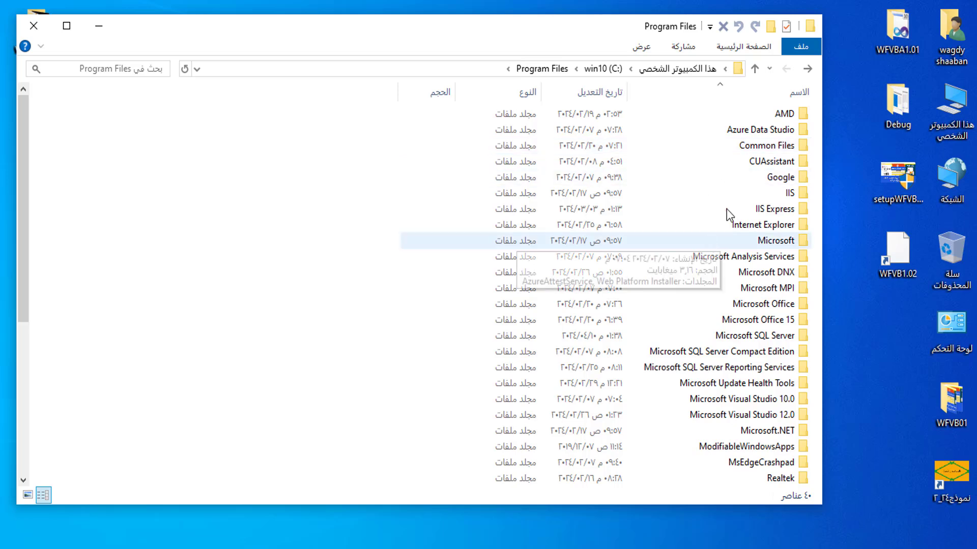
pyautogui.doubleClick(731, 337)
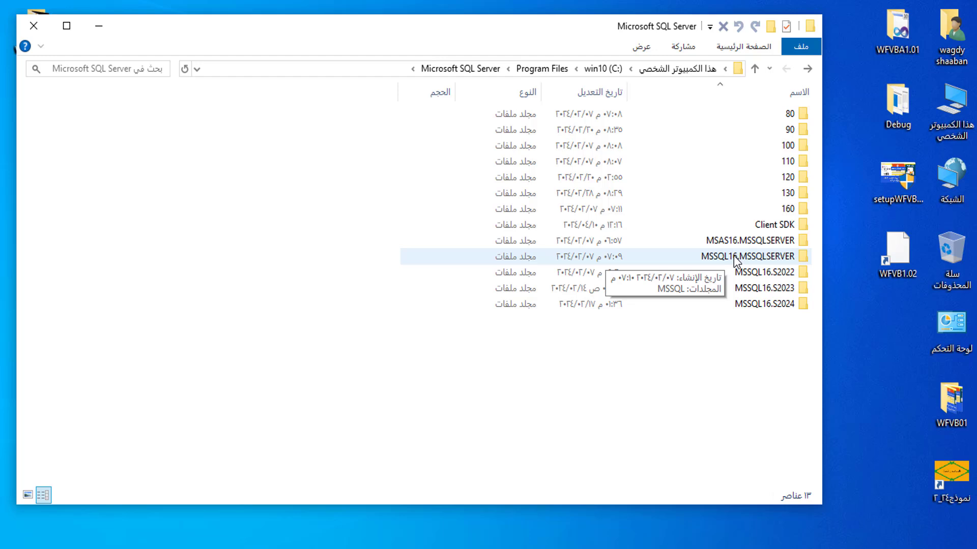
pyautogui.doubleClick(735, 257)
pyautogui.click(645, 113)
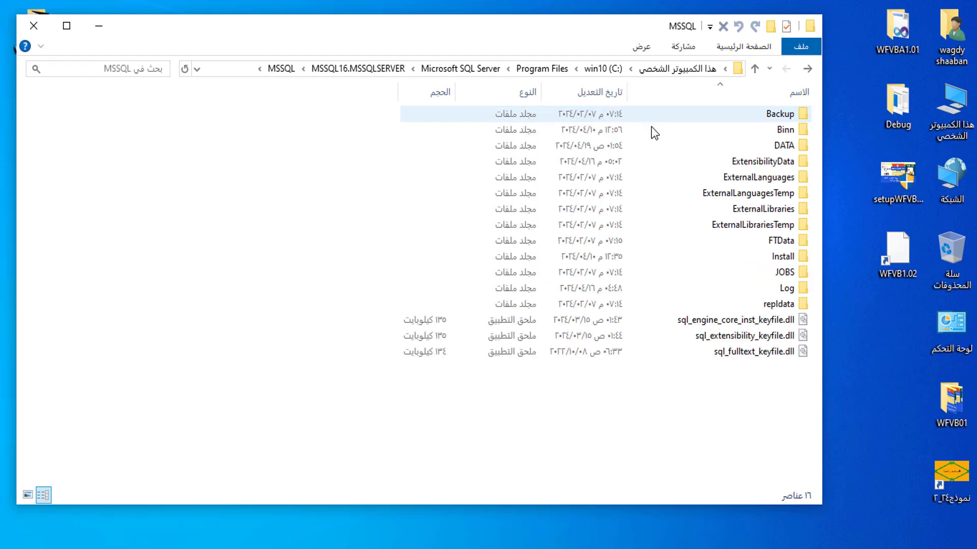
pyautogui.click(675, 142)
pyautogui.doubleClick(675, 142)
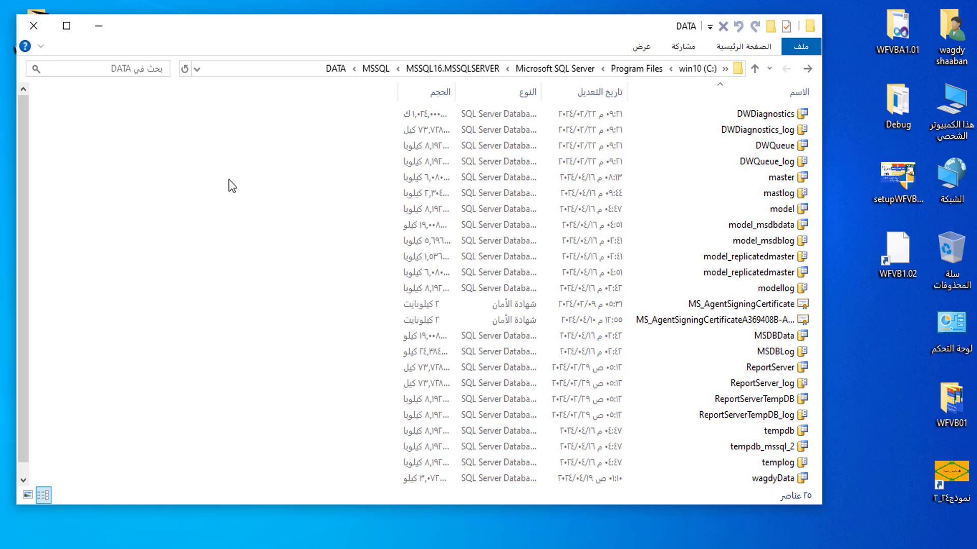
# Step: Paste the copied DEnter and DEnter_log files into the SQL Server DATA folder and close the folder window
pyautogui.rightClick(229, 179)
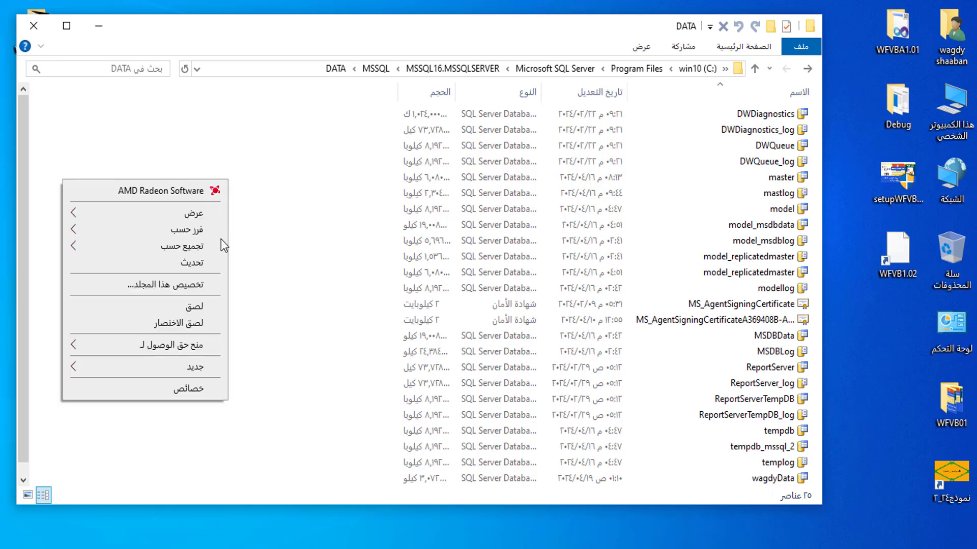
pyautogui.click(166, 309)
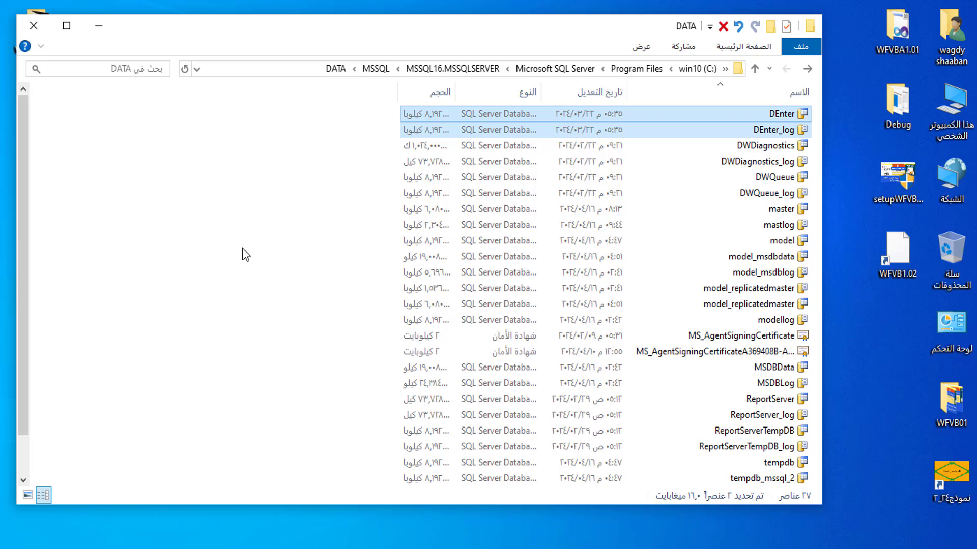
pyautogui.click(33, 30)
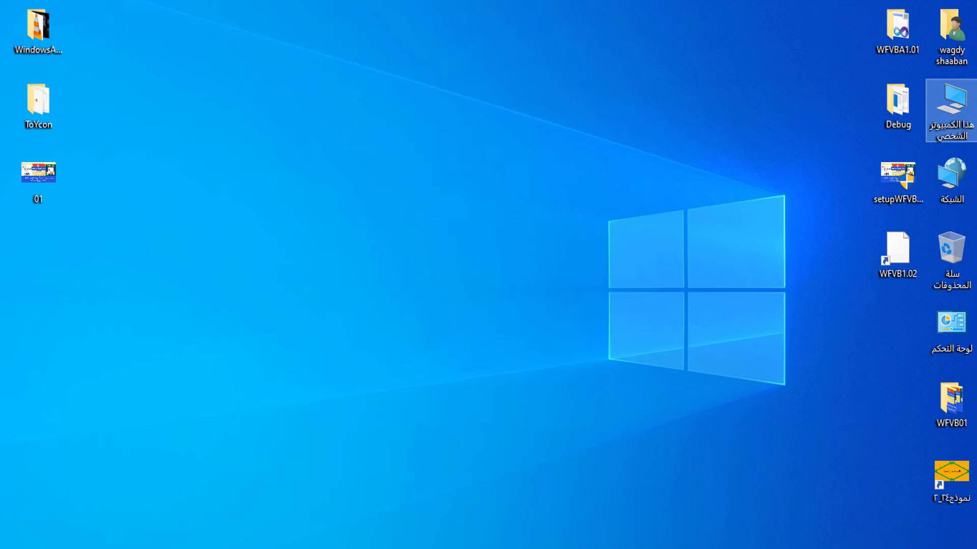
# Step: Switch to SQL Server Management Studio and connect to the computer's default Database Engine instance using Windows Authentication
pyautogui.hotkey('alt', 'Tab')
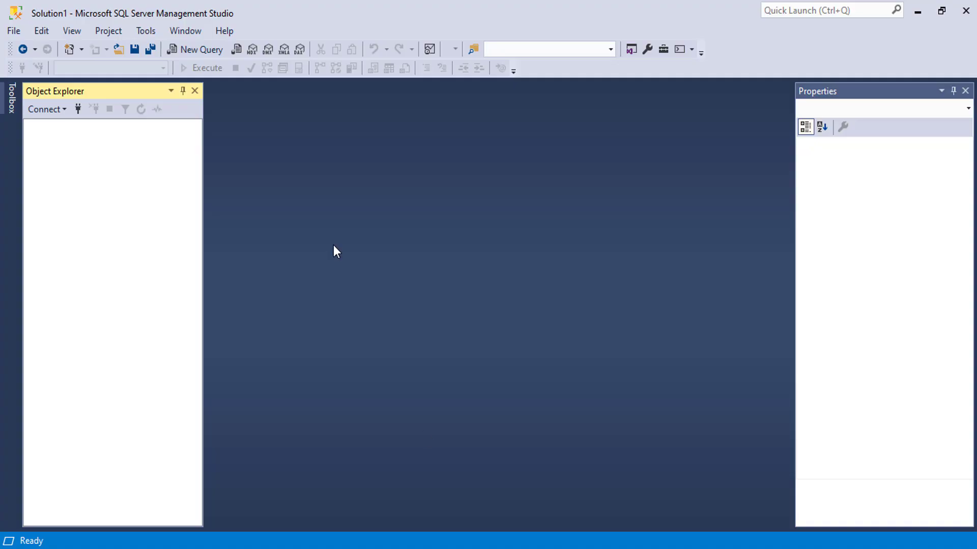
pyautogui.click(77, 110)
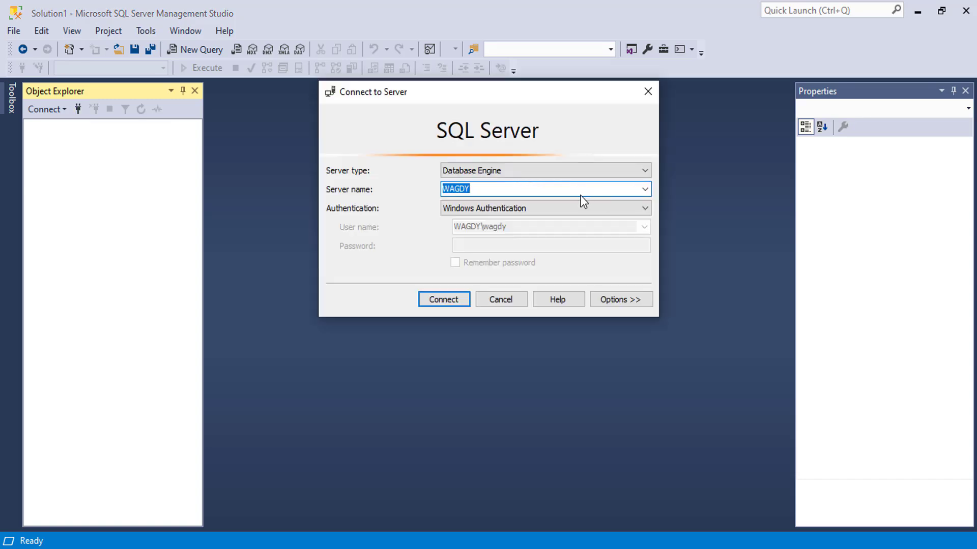
pyautogui.click(644, 190)
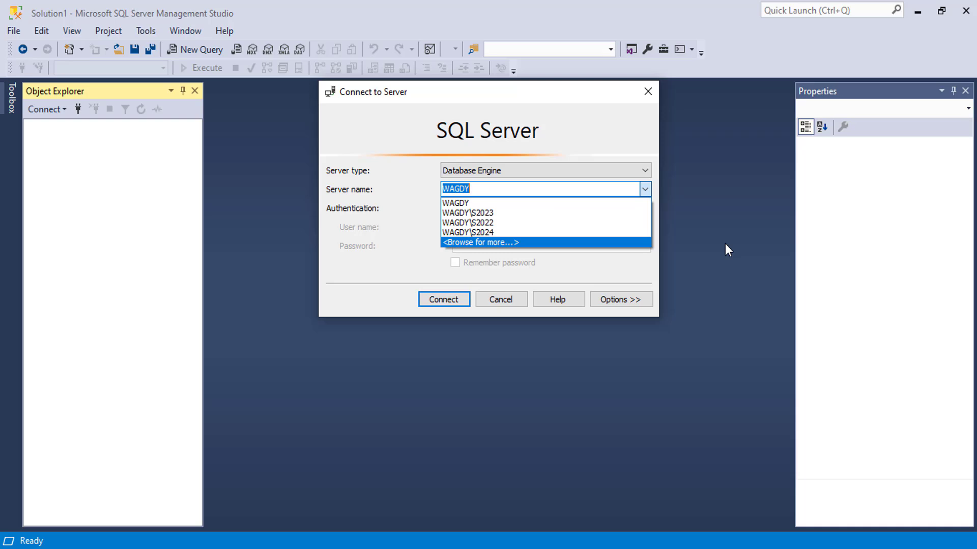
pyautogui.click(493, 203)
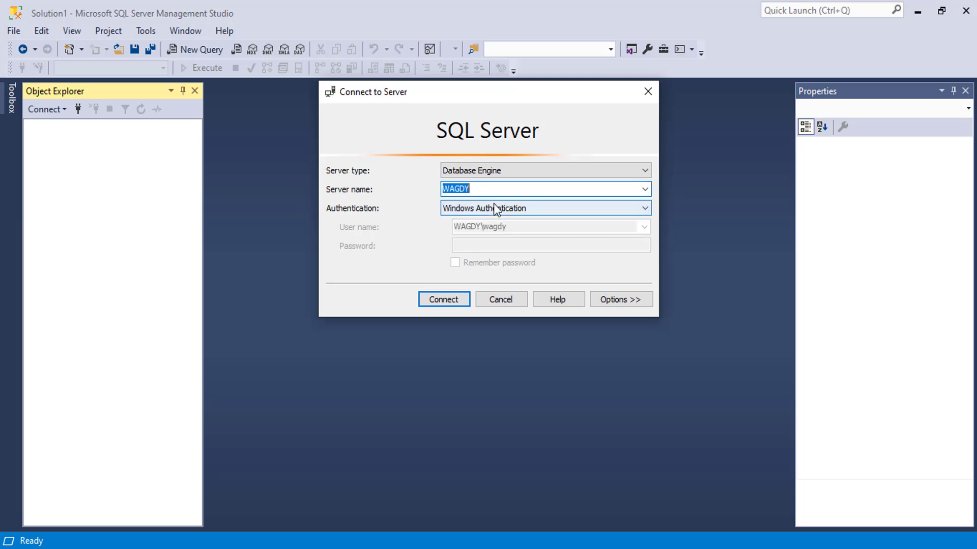
pyautogui.click(439, 299)
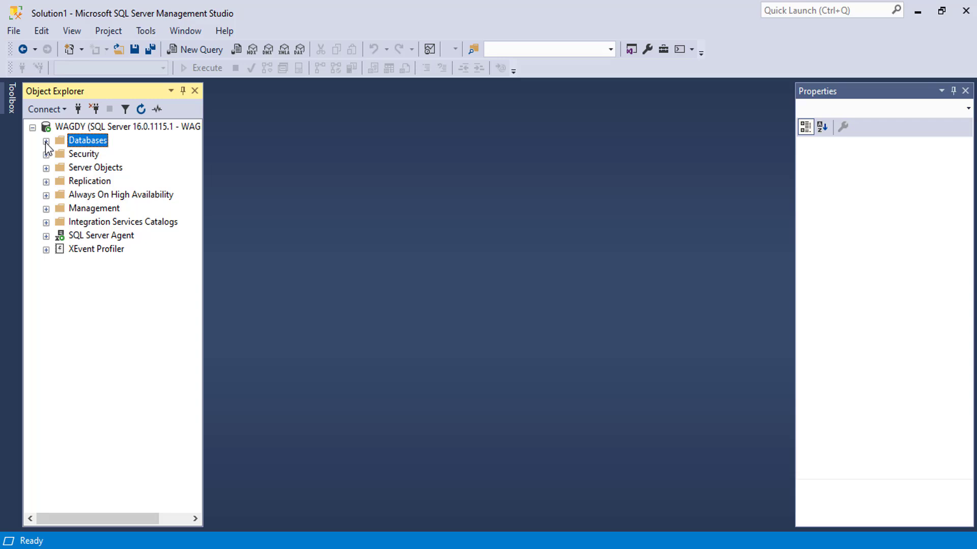
# Step: Attach the DEnter database to the connected server from DEnter.mdf in the server's DATA folder
pyautogui.click(46, 142)
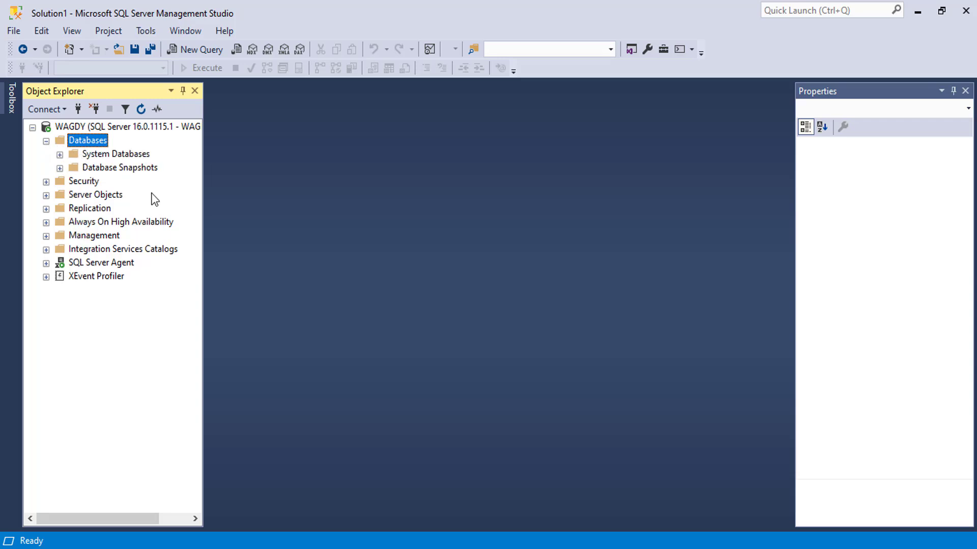
pyautogui.rightClick(84, 142)
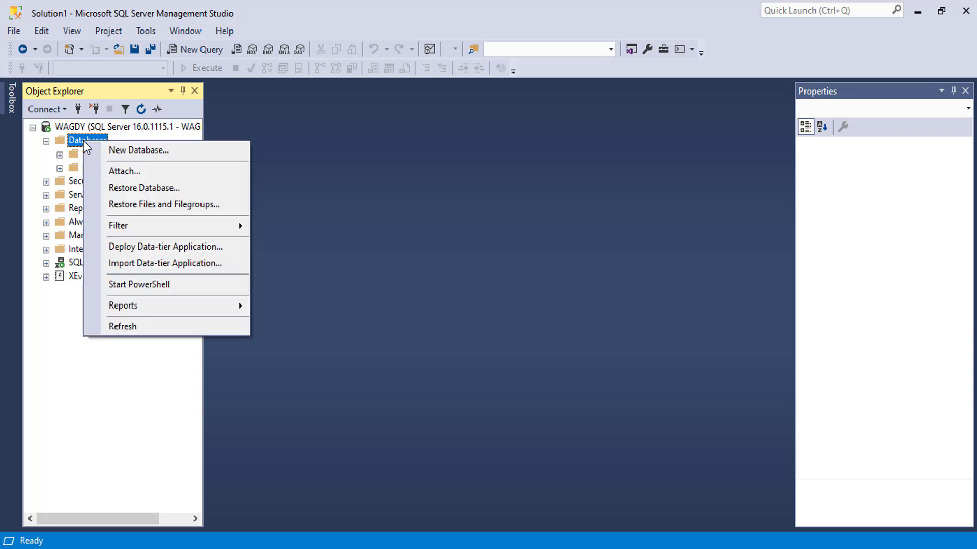
pyautogui.click(126, 173)
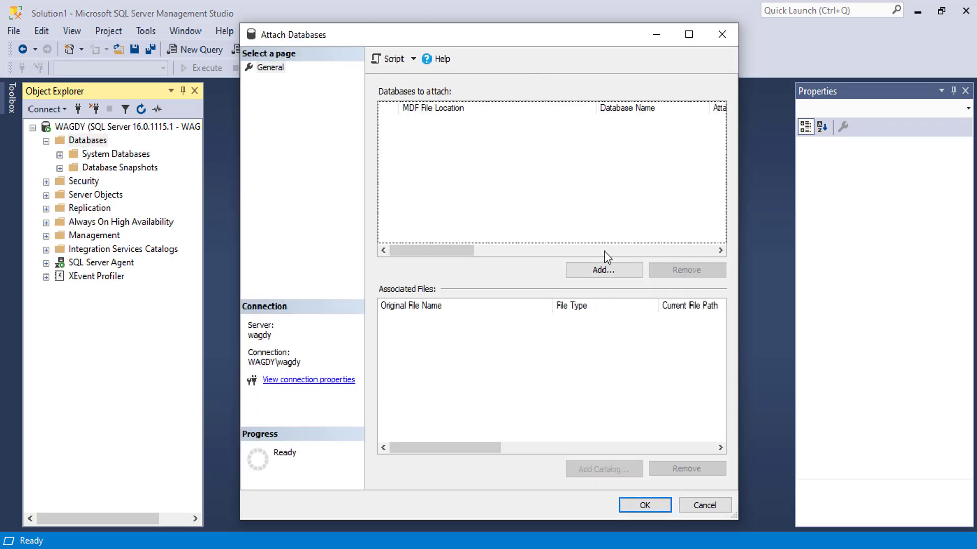
pyautogui.click(601, 273)
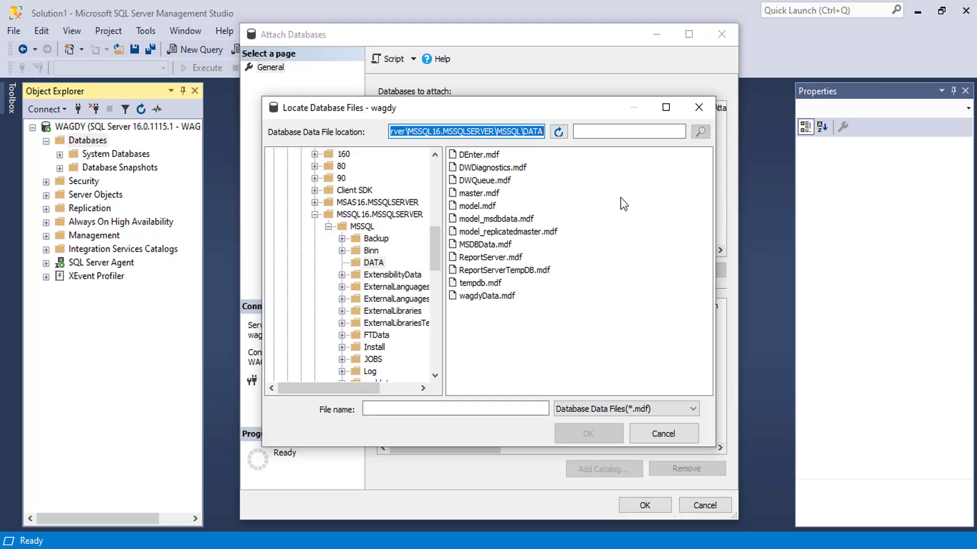
pyautogui.click(476, 155)
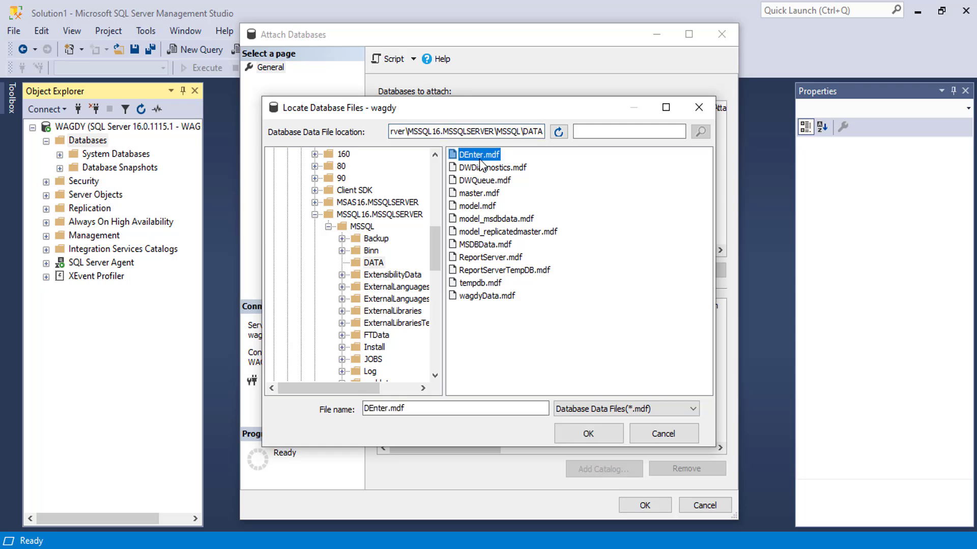
pyautogui.click(583, 434)
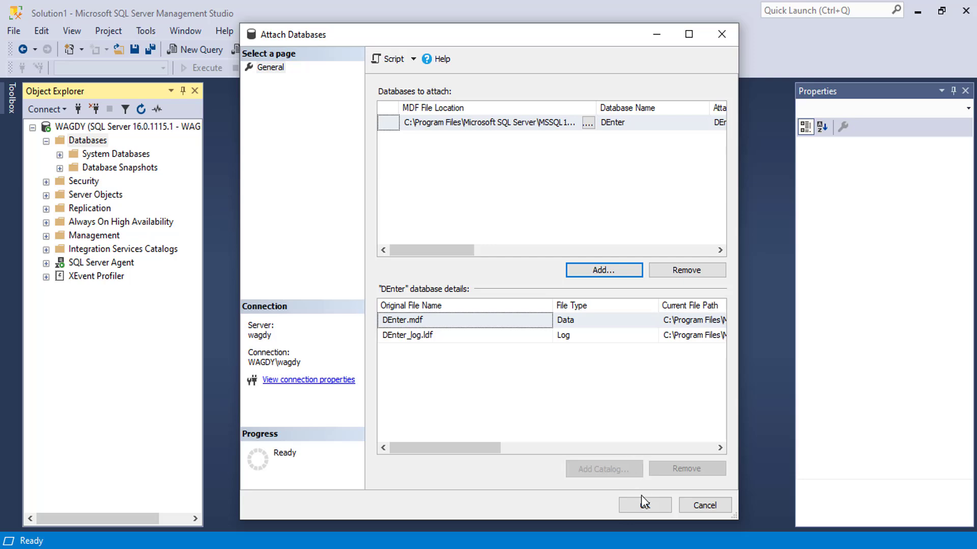
pyautogui.click(642, 503)
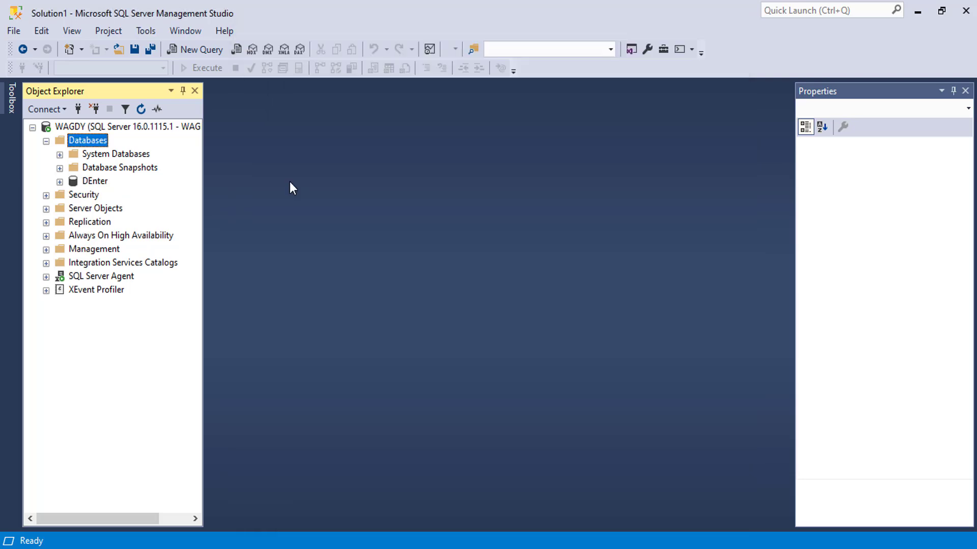
# Step: Open the top 200 rows of the dbo.TالمستخدمينT users table in the DEnter database and review its contents
pyautogui.click(59, 182)
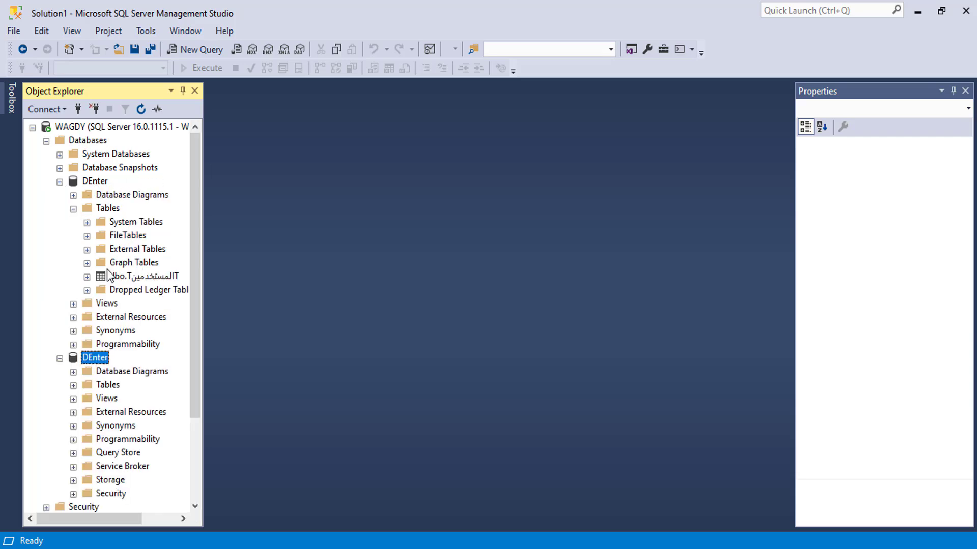
pyautogui.click(138, 281)
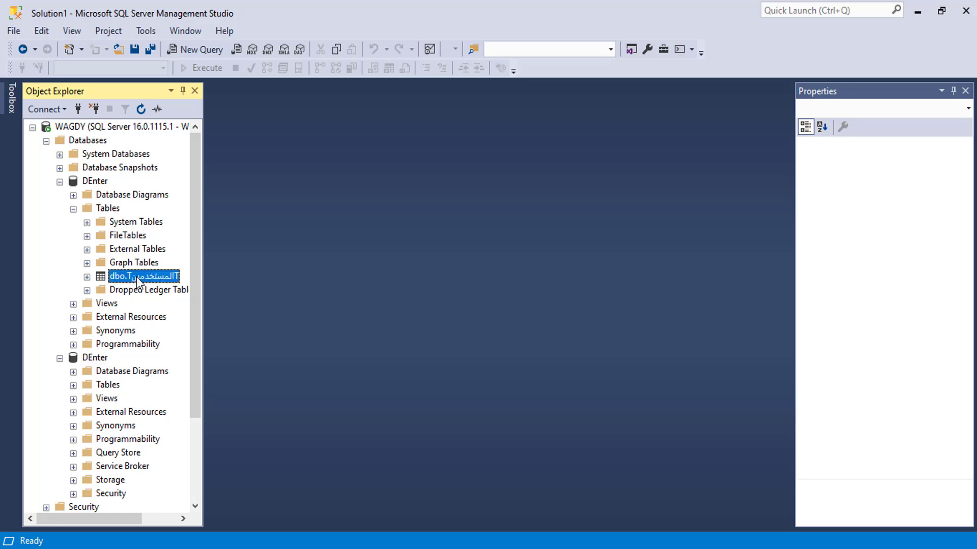
pyautogui.rightClick(138, 281)
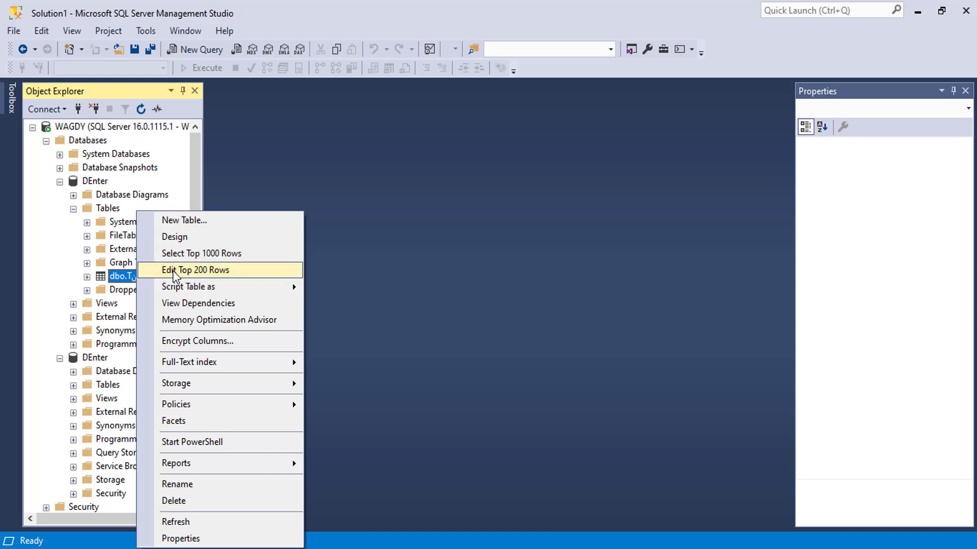
pyautogui.click(208, 271)
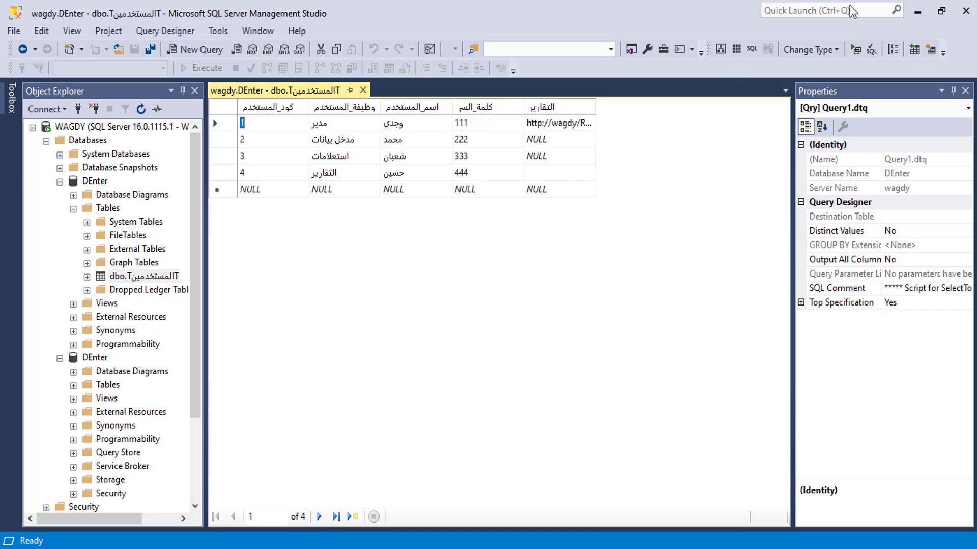
# Step: Minimize Management Studio, launch WFVB1.02 from the desktop and log in under the مدير role with its user name and password
pyautogui.click(916, 12)
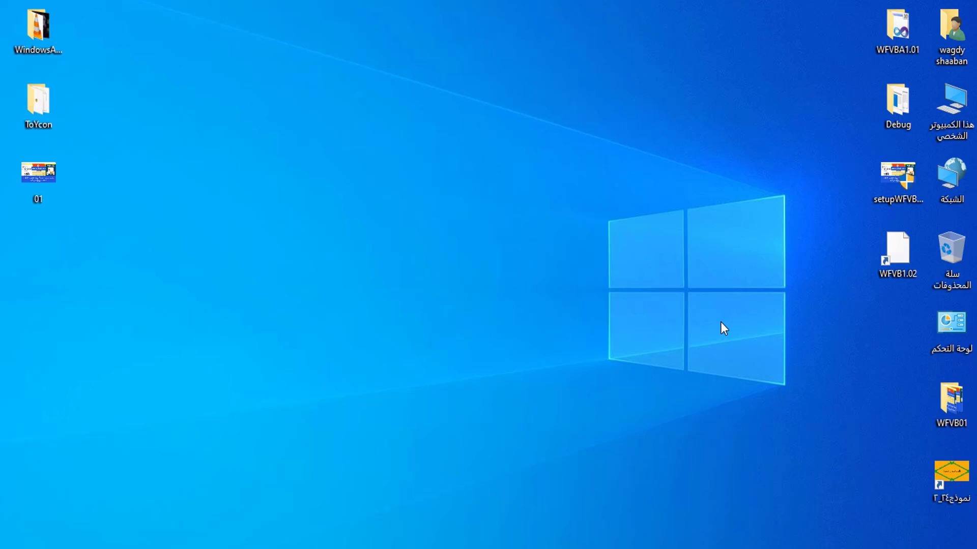
pyautogui.click(896, 249)
pyautogui.doubleClick(899, 254)
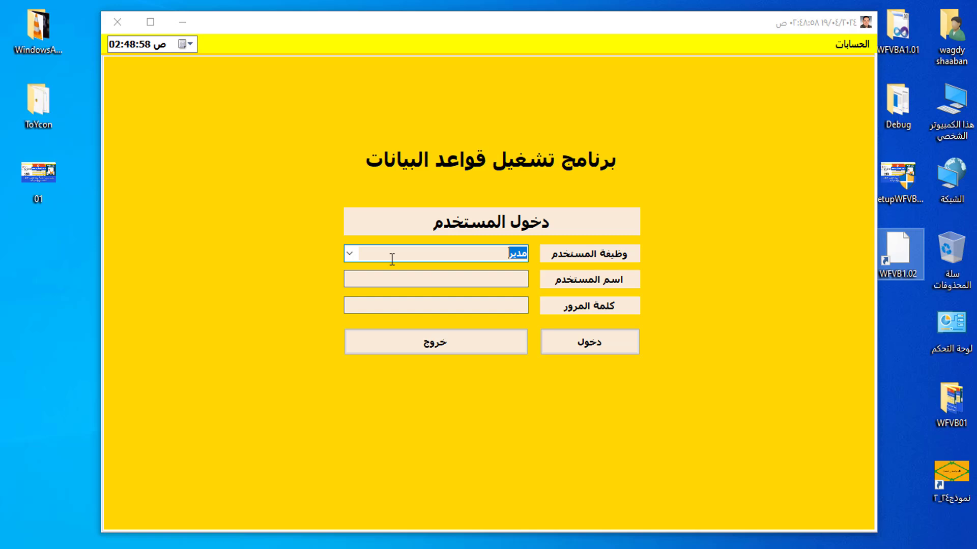
pyautogui.click(430, 277)
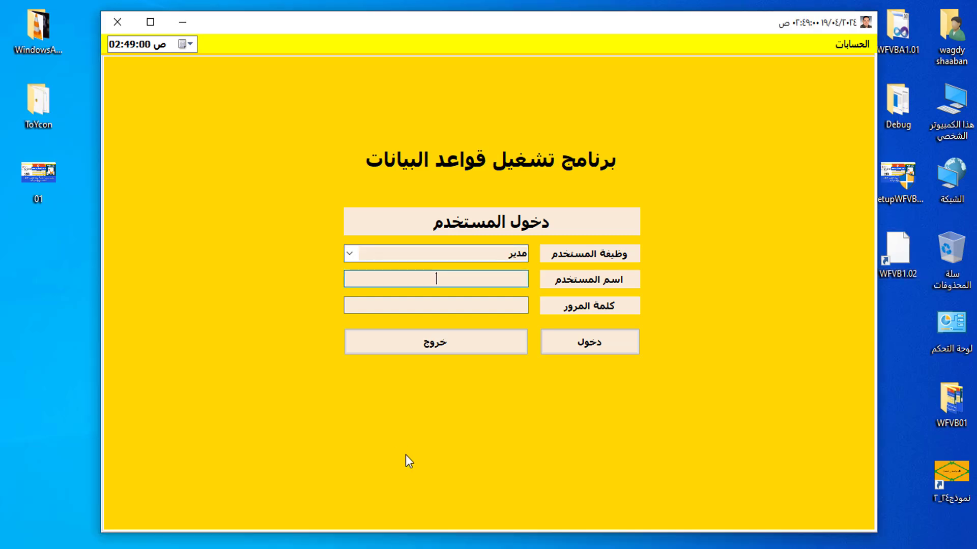
pyautogui.write('****')
pyautogui.click(449, 311)
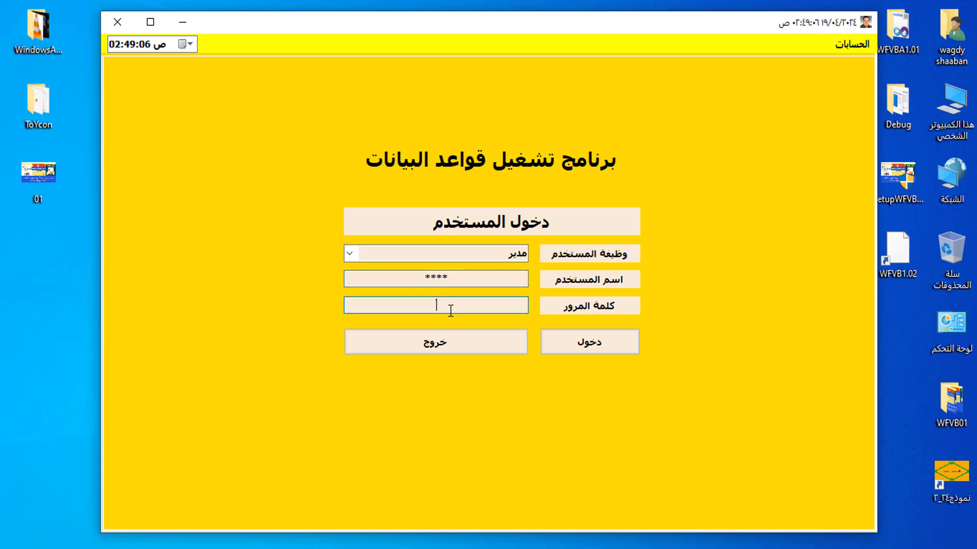
pyautogui.write('***')
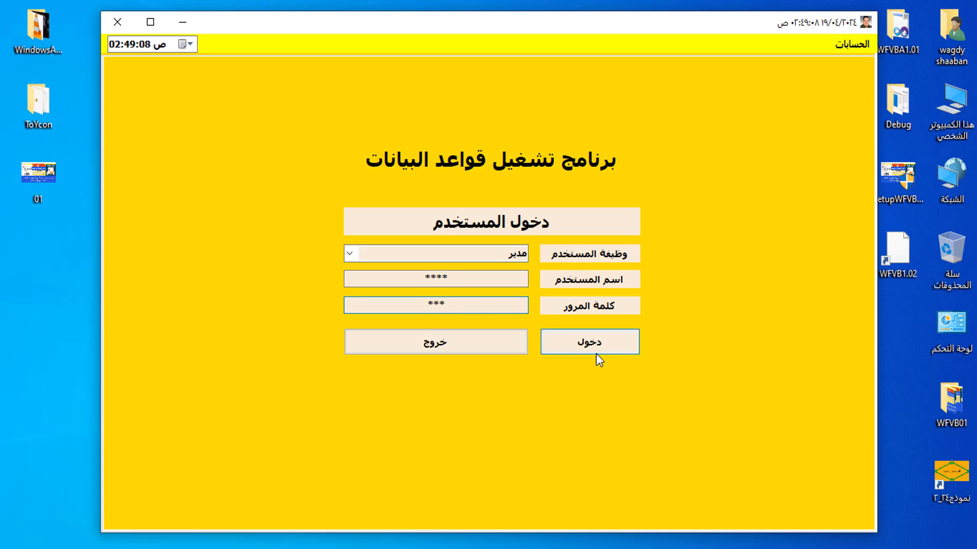
pyautogui.click(593, 346)
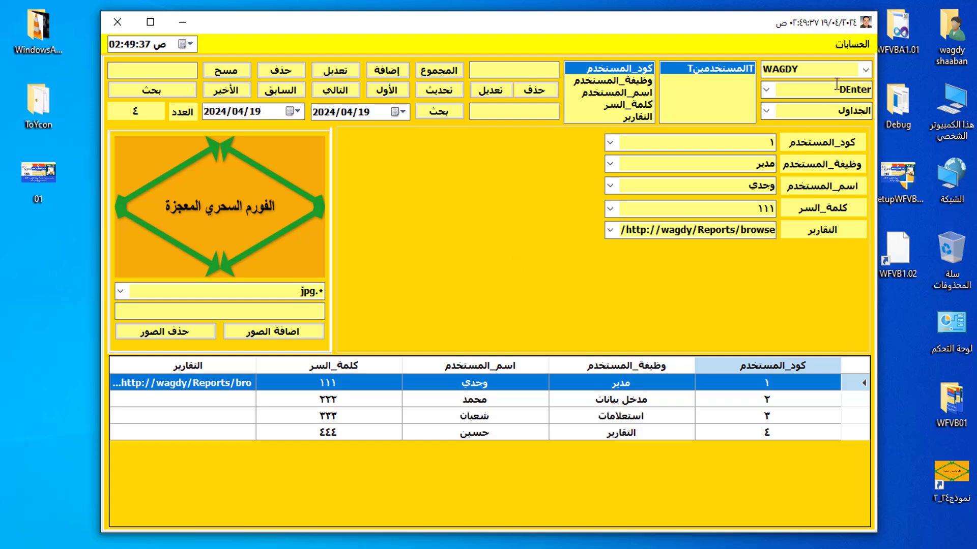
# Step: Change the program's server to the S2022 instance and select the Books database
pyautogui.click(867, 70)
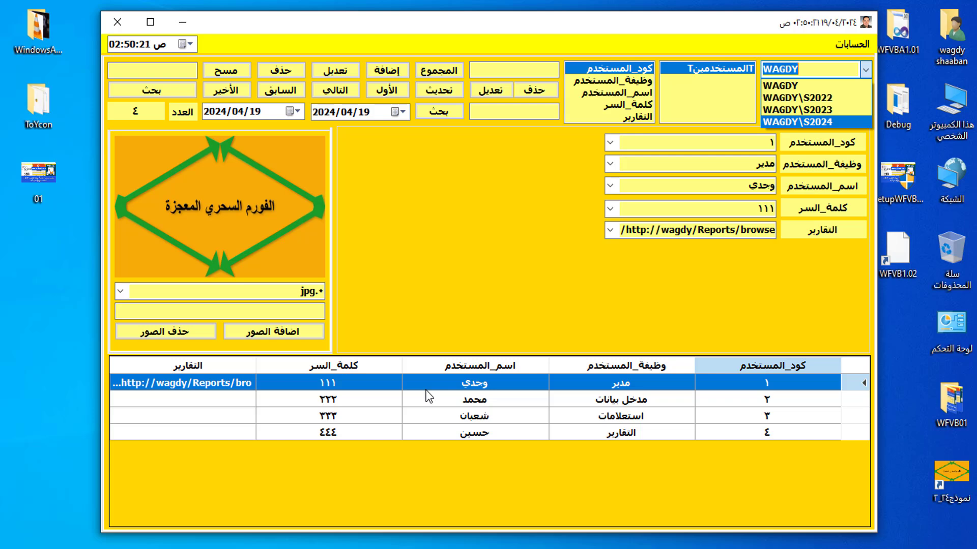
pyautogui.click(794, 96)
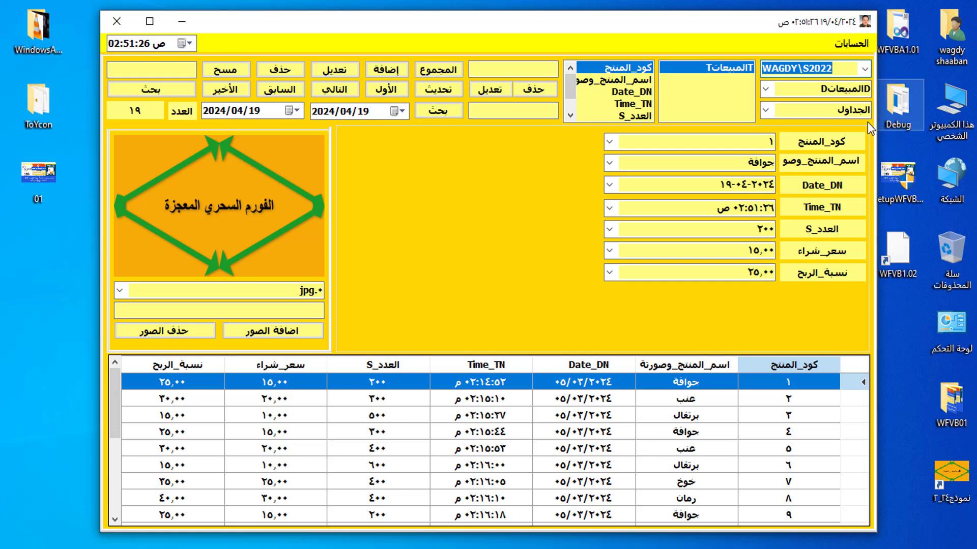
pyautogui.click(772, 91)
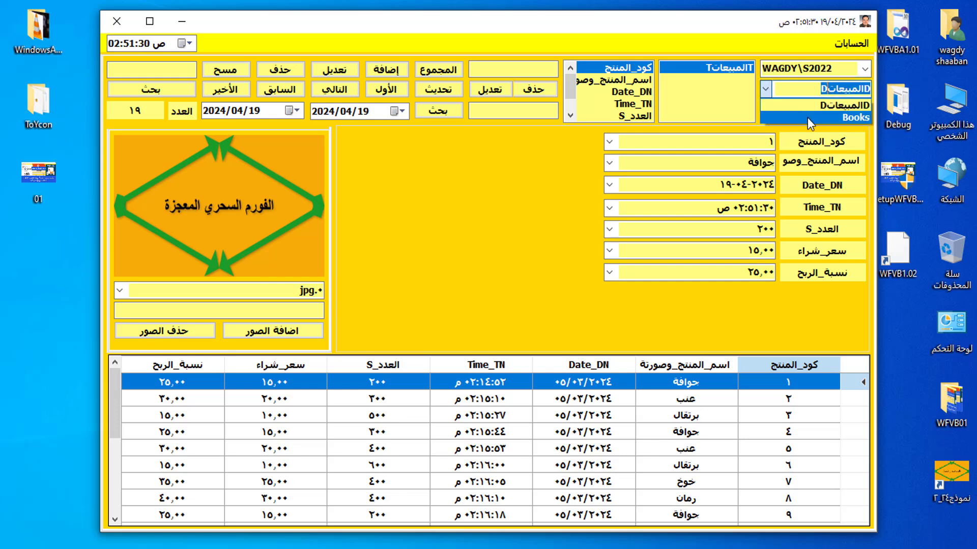
pyautogui.click(807, 118)
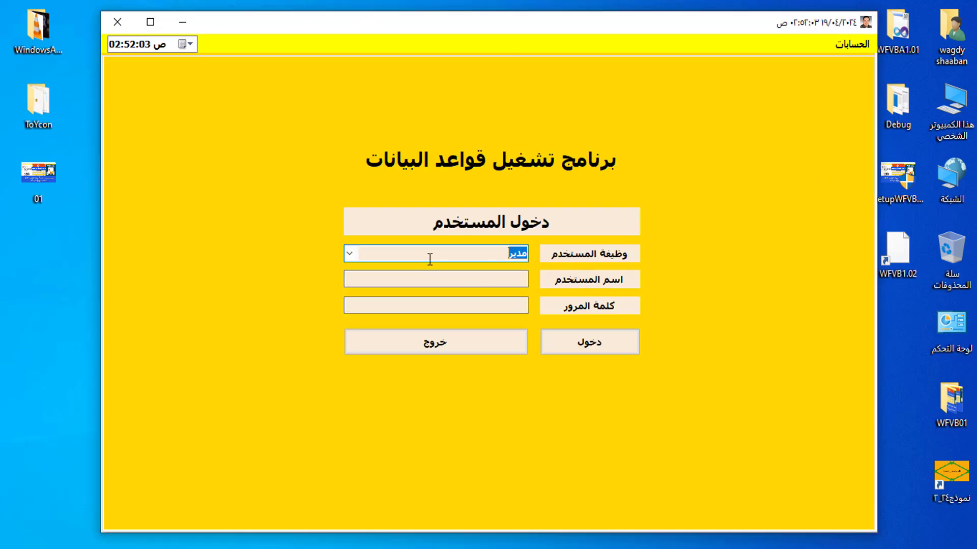
# Step: Log in under the مدخل بيانات role with the user name and password for that role
pyautogui.click(349, 255)
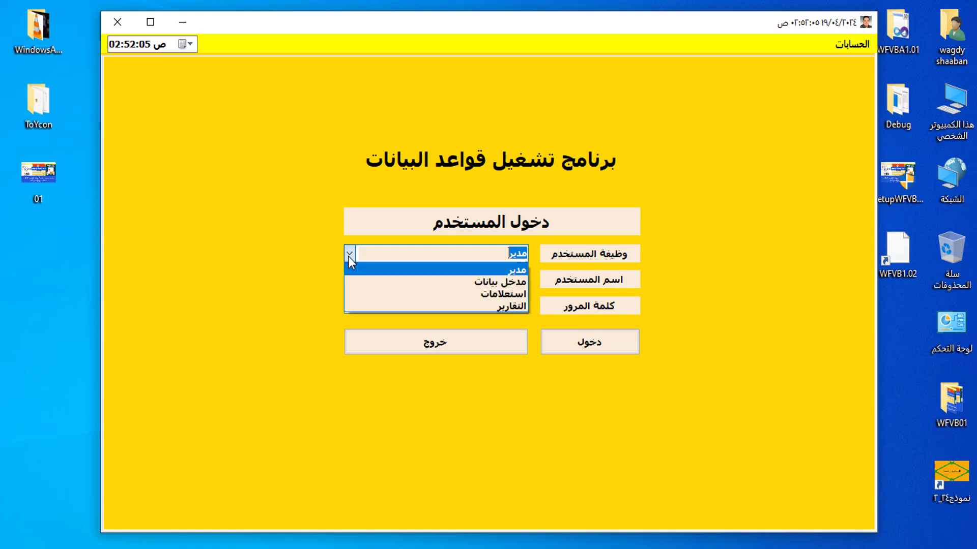
pyautogui.click(417, 281)
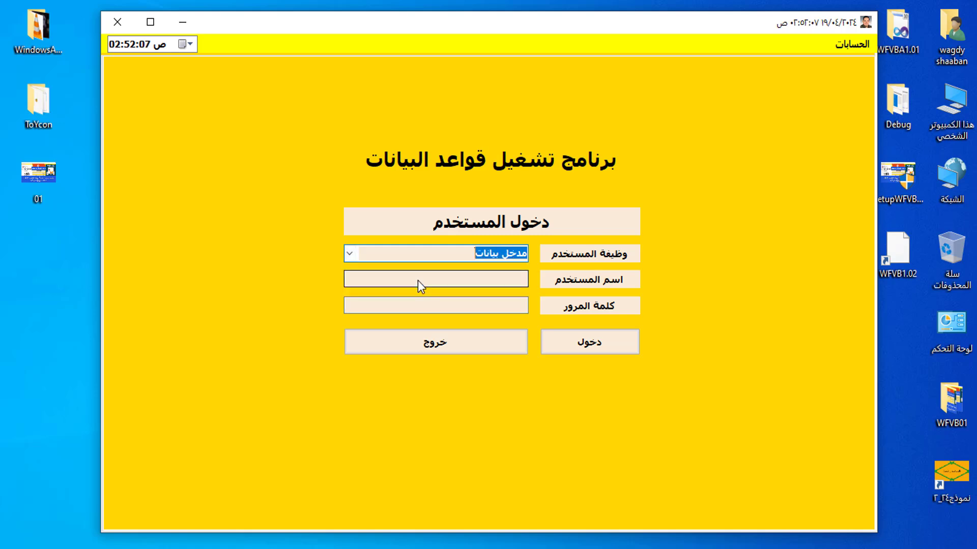
pyautogui.click(448, 277)
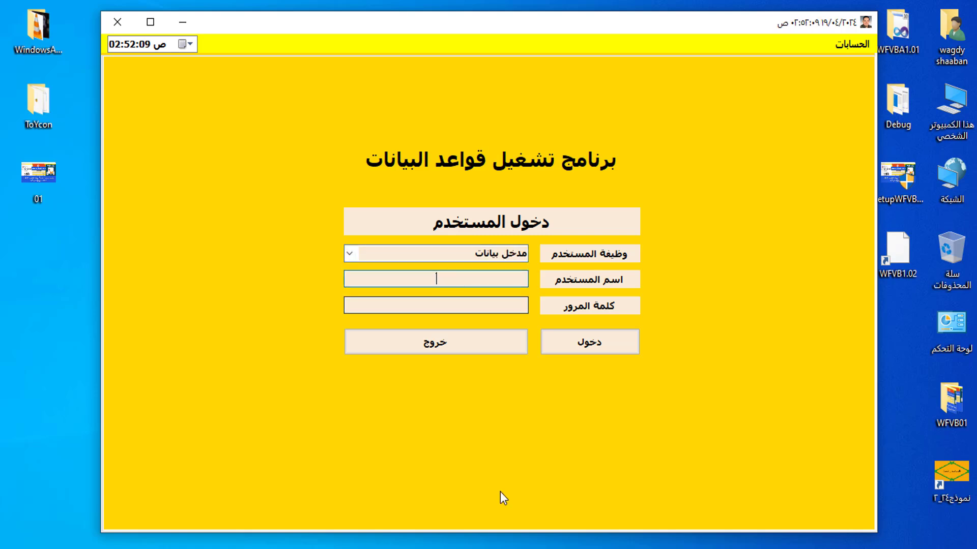
pyautogui.write('***')
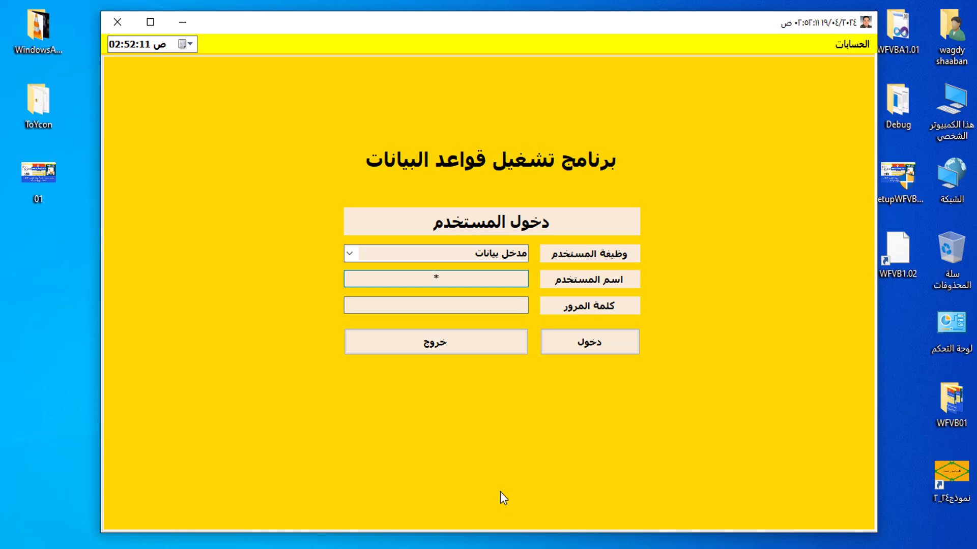
pyautogui.write('*')
pyautogui.click(433, 310)
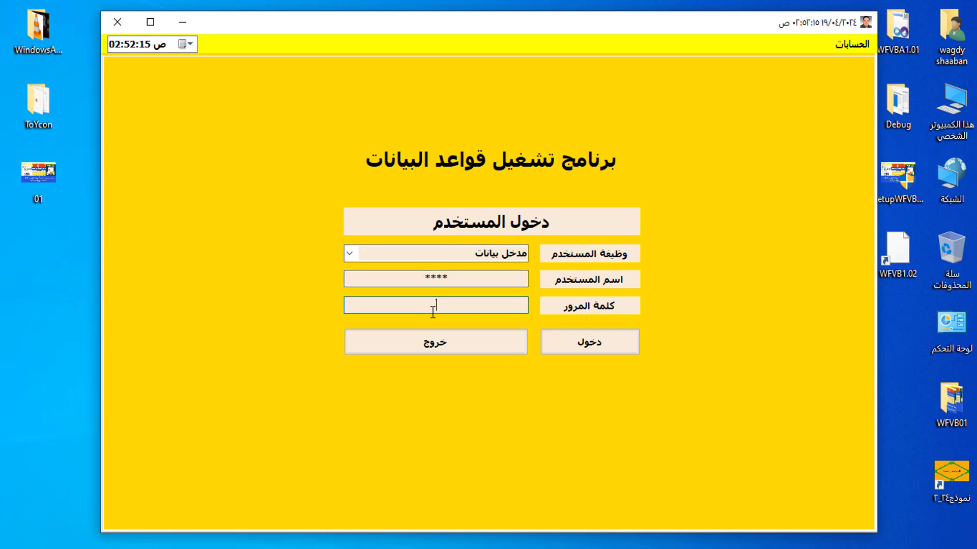
pyautogui.write('***')
pyautogui.click(597, 342)
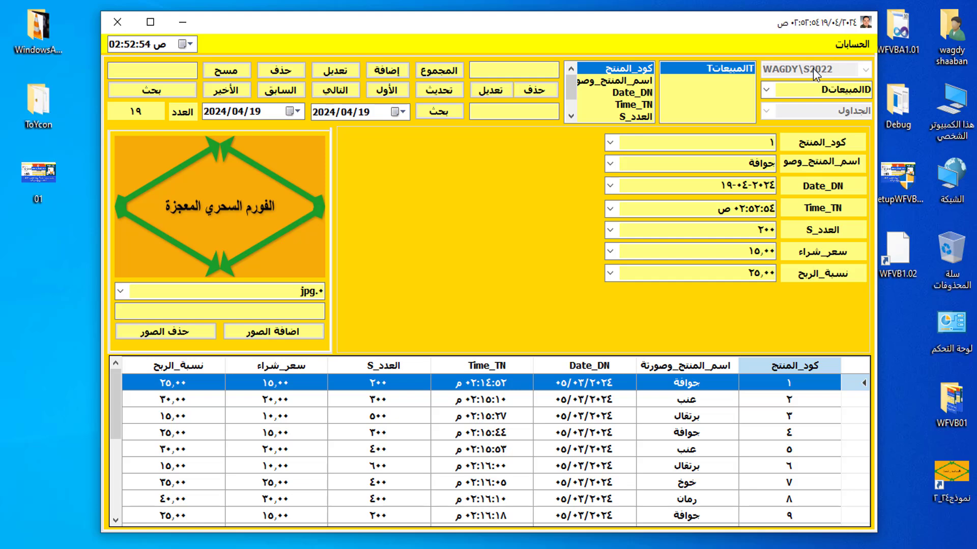
# Step: Check which databases the مدخل بيانات role can choose from, keeping the current sales database selected
pyautogui.click(767, 90)
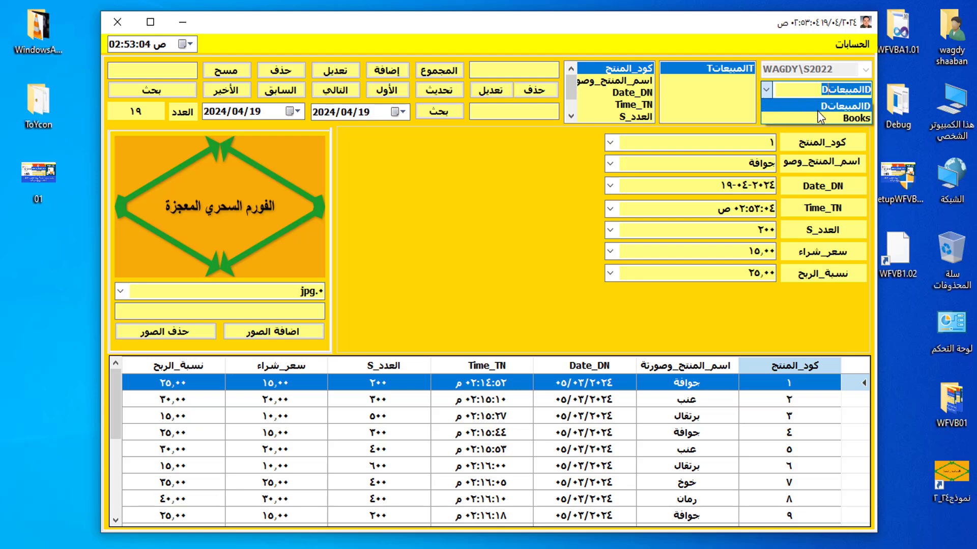
pyautogui.click(564, 157)
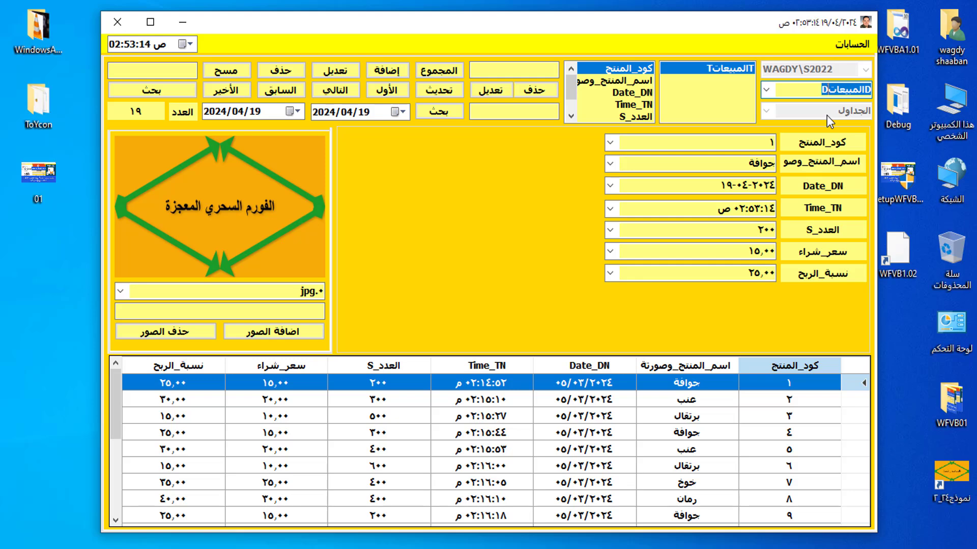
pyautogui.click(767, 90)
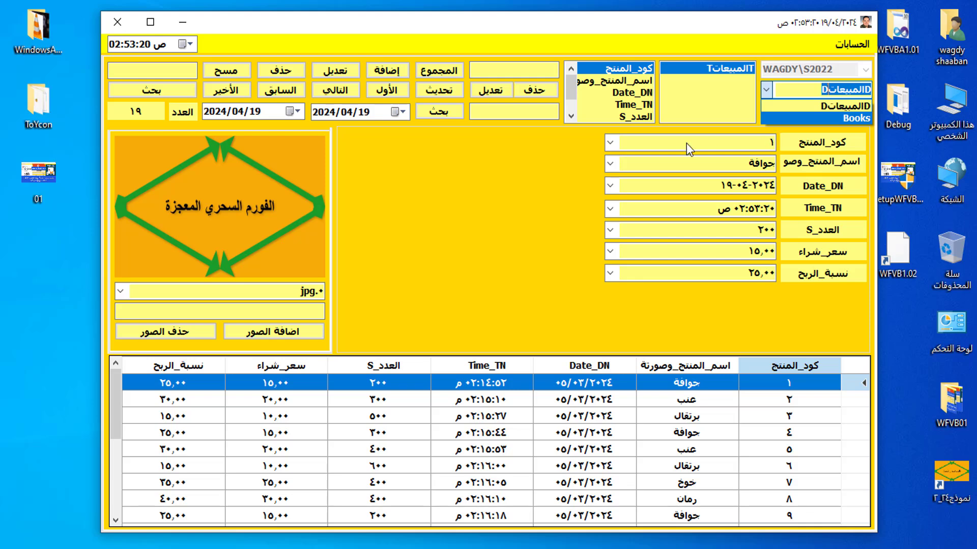
pyautogui.click(512, 226)
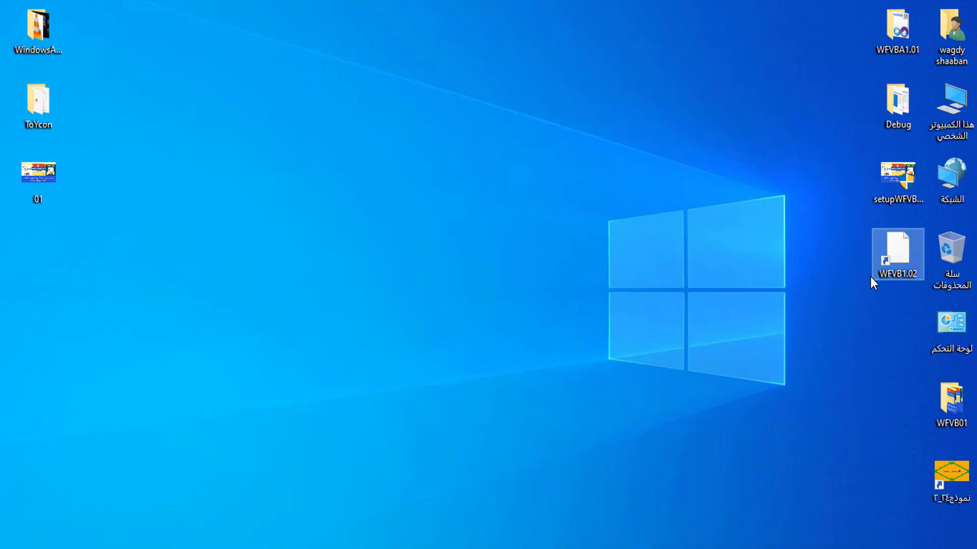
# Step: Relaunch WFVB1.02 from the desktop and log in under the استعلامات role with that role's user name and password
pyautogui.doubleClick(896, 254)
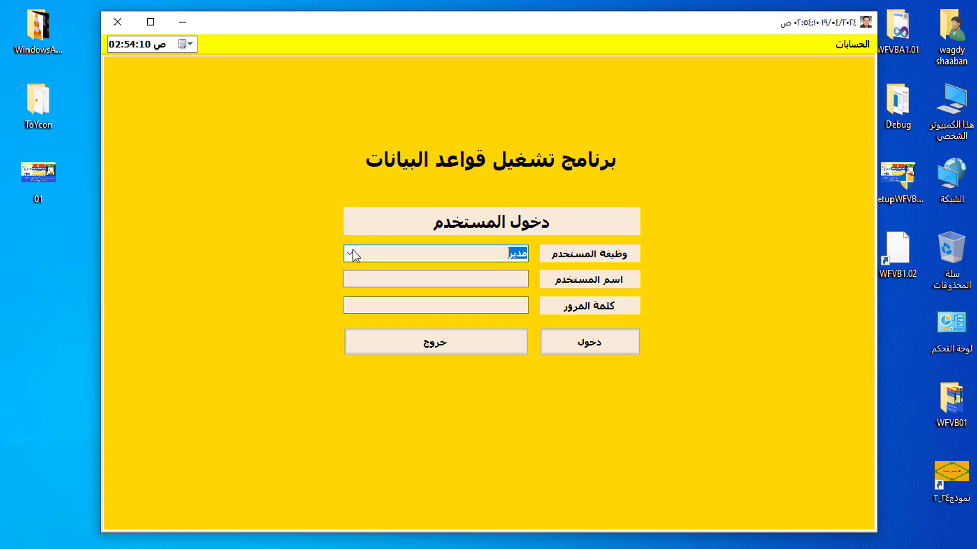
pyautogui.click(349, 254)
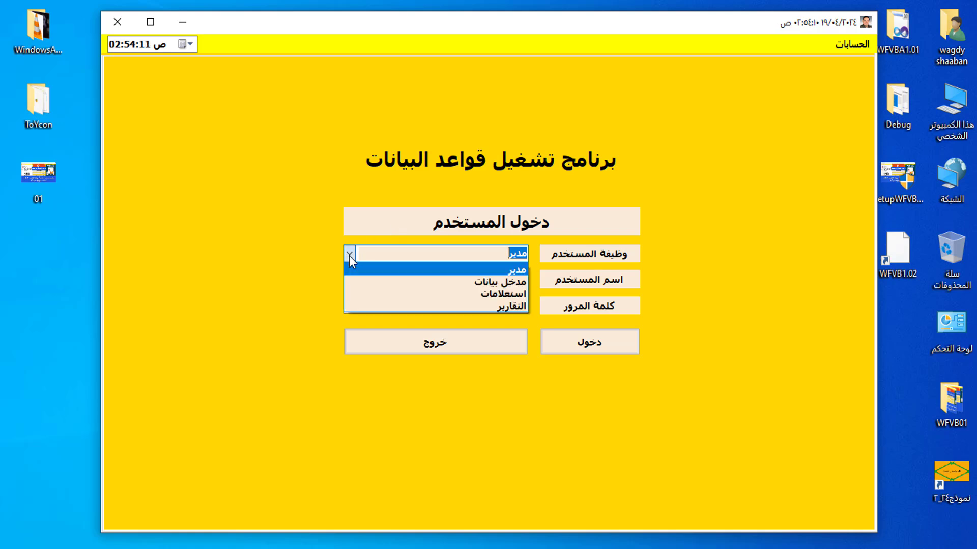
pyautogui.click(427, 293)
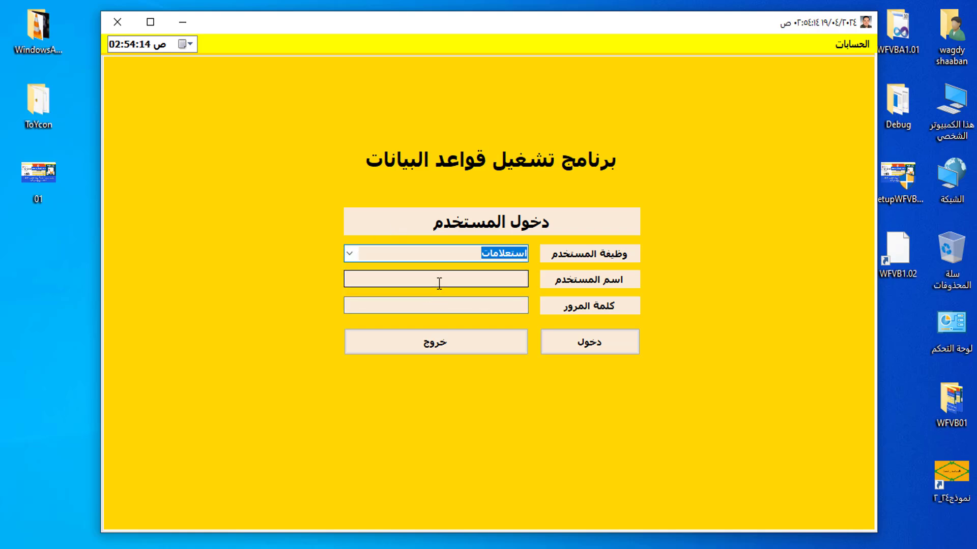
pyautogui.click(438, 281)
pyautogui.write('*')
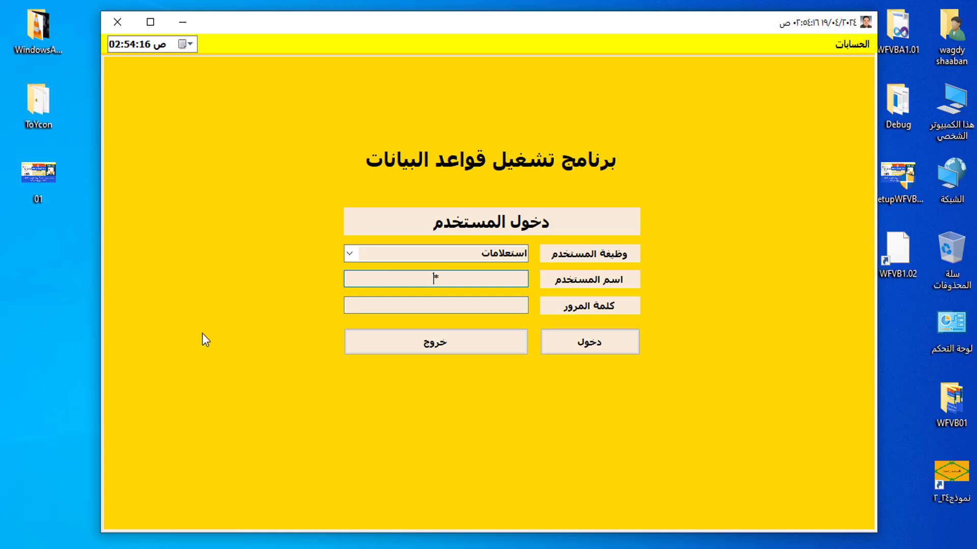
pyautogui.write('****')
pyautogui.click(442, 303)
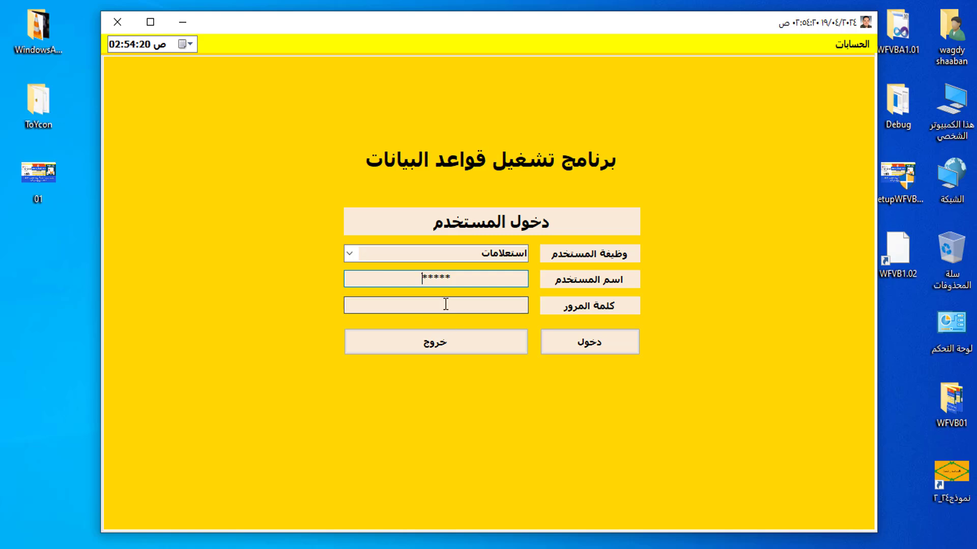
pyautogui.write('***')
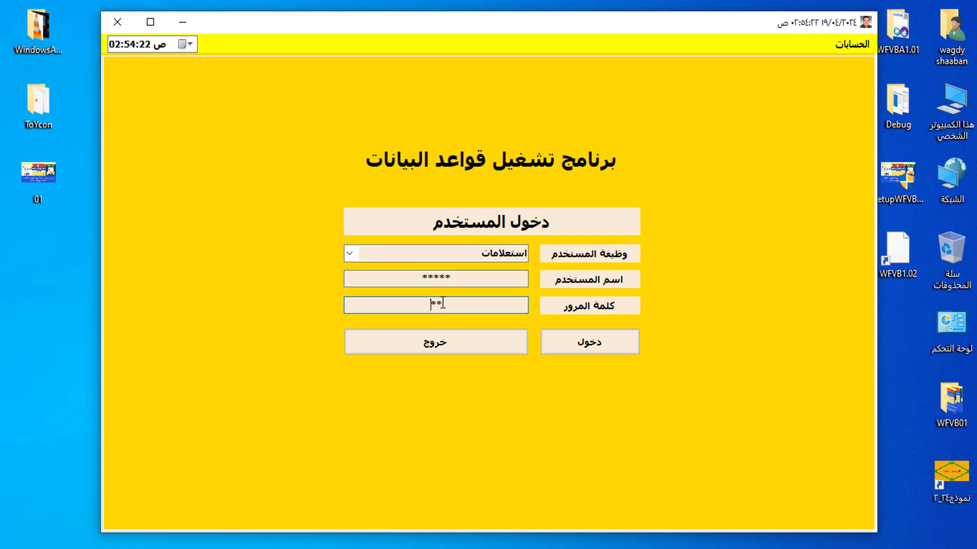
pyautogui.click(589, 342)
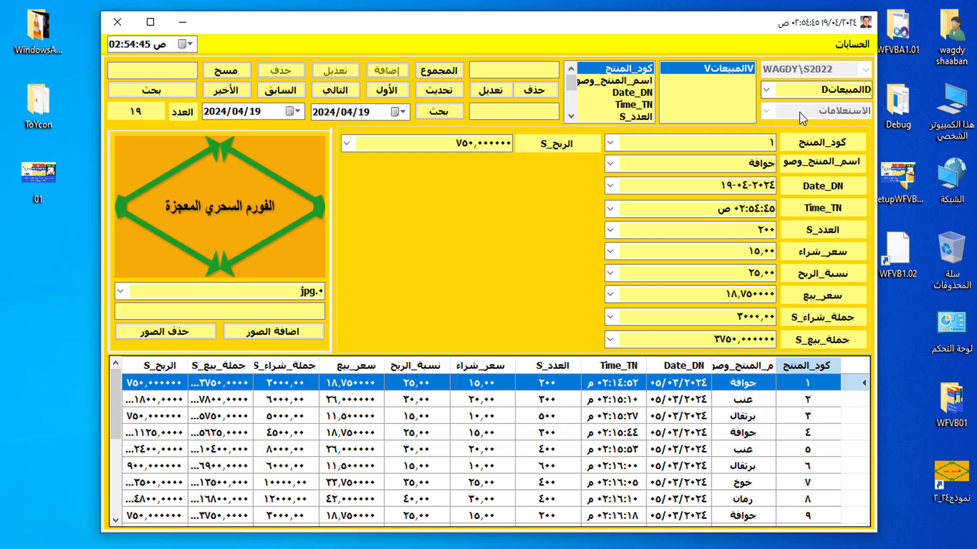
# Step: Review the databases and the الحسابات calculation options offered to the استعلامات role
pyautogui.click(766, 90)
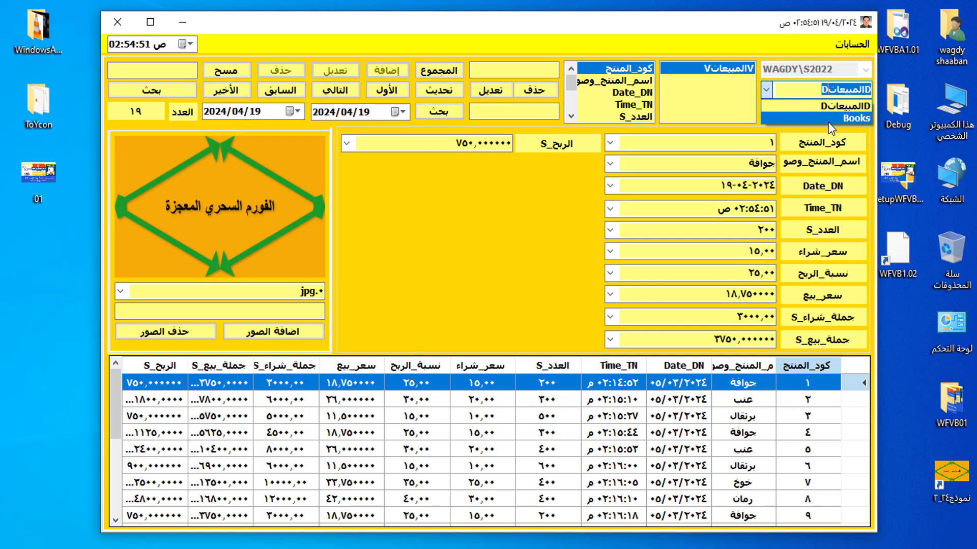
pyautogui.click(819, 105)
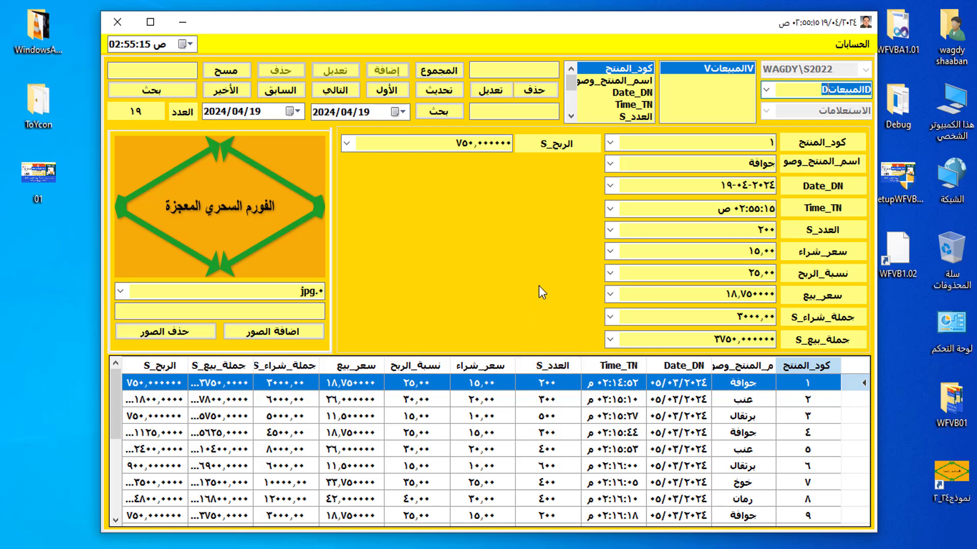
pyautogui.click(848, 45)
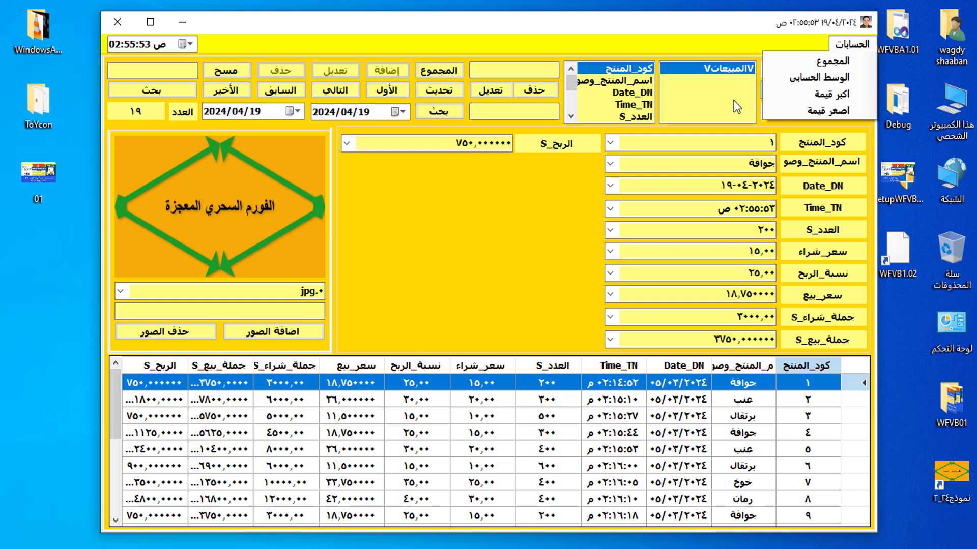
pyautogui.click(811, 101)
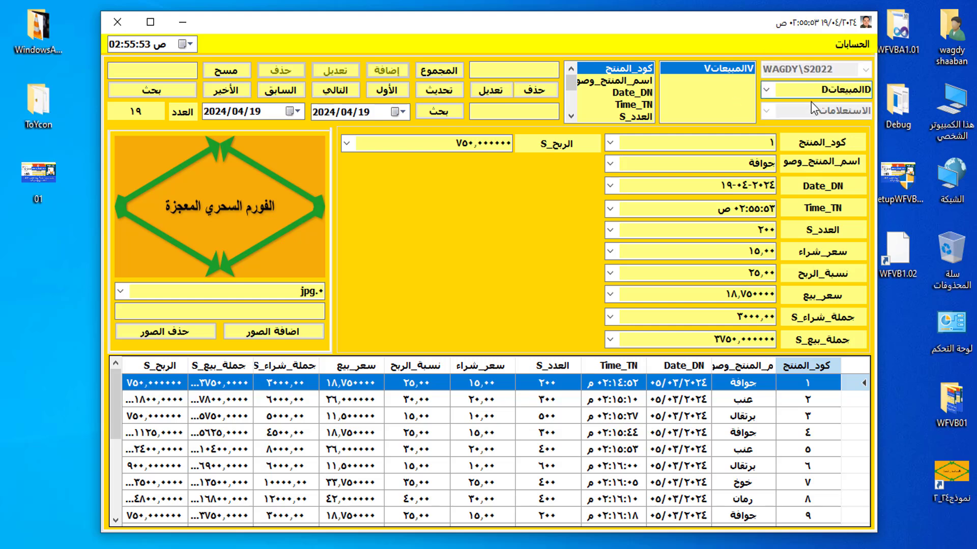
# Step: Switch to the Books database and display the records of its operations query, العملياتV
pyautogui.click(767, 90)
pyautogui.click(832, 117)
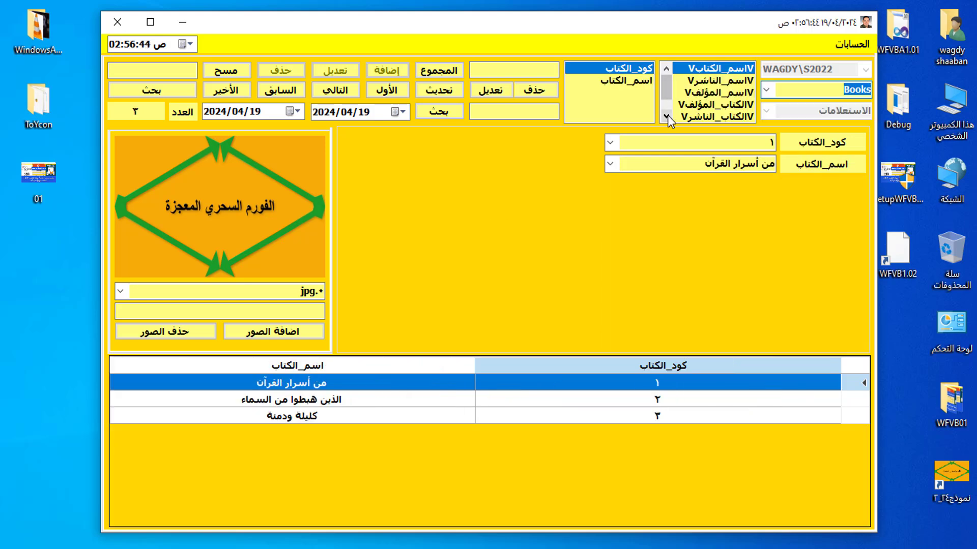
pyautogui.click(667, 117)
pyautogui.click(666, 116)
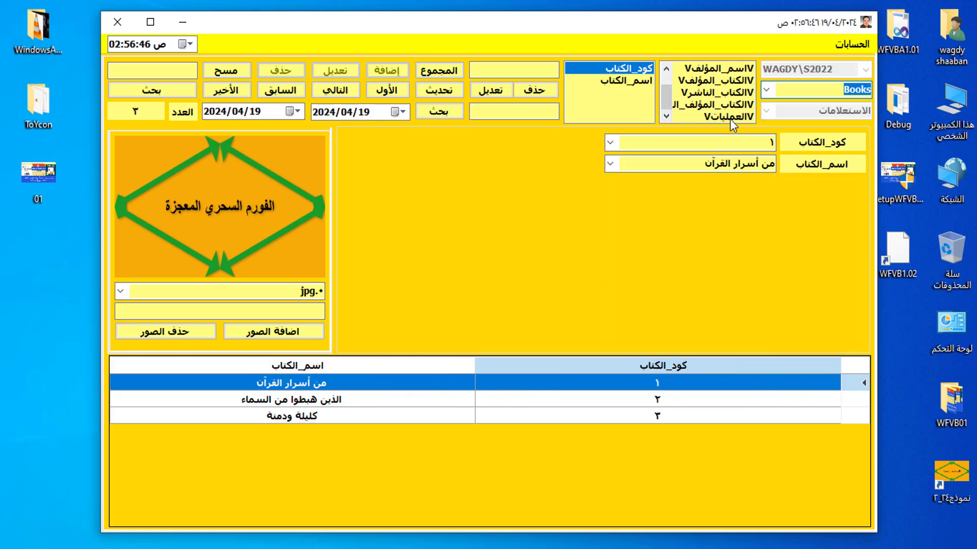
pyautogui.click(719, 117)
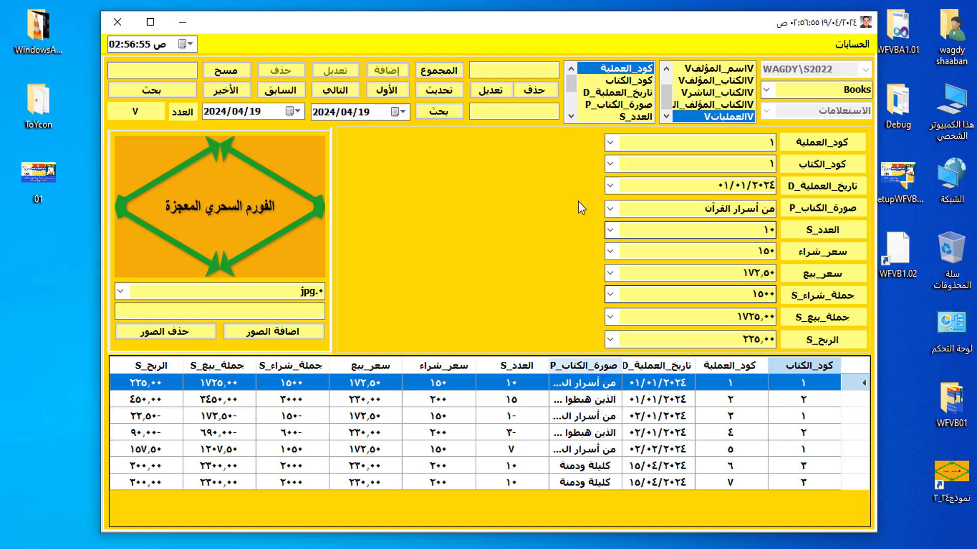